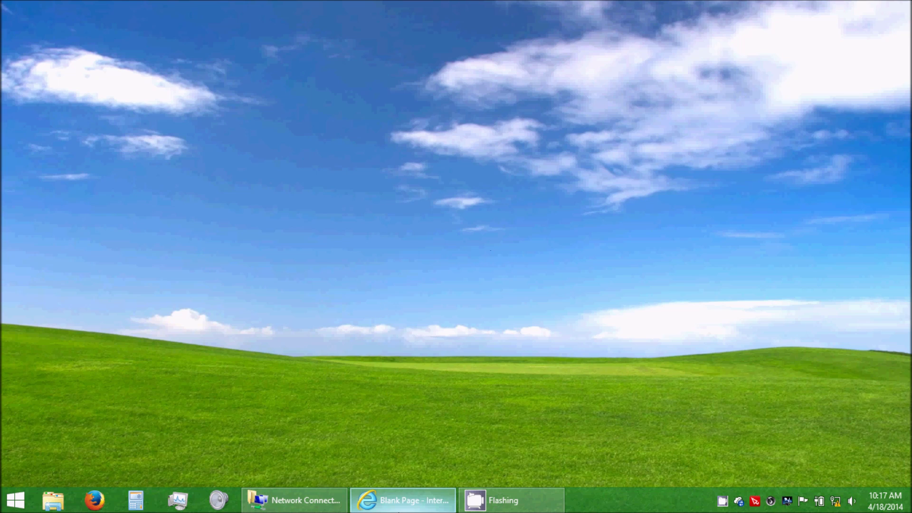
Restore Network Connections, close the Network and Sharing Center, and maximize Network Connections.
{"action": "mouse_move", "coordinate": [393, 503]}
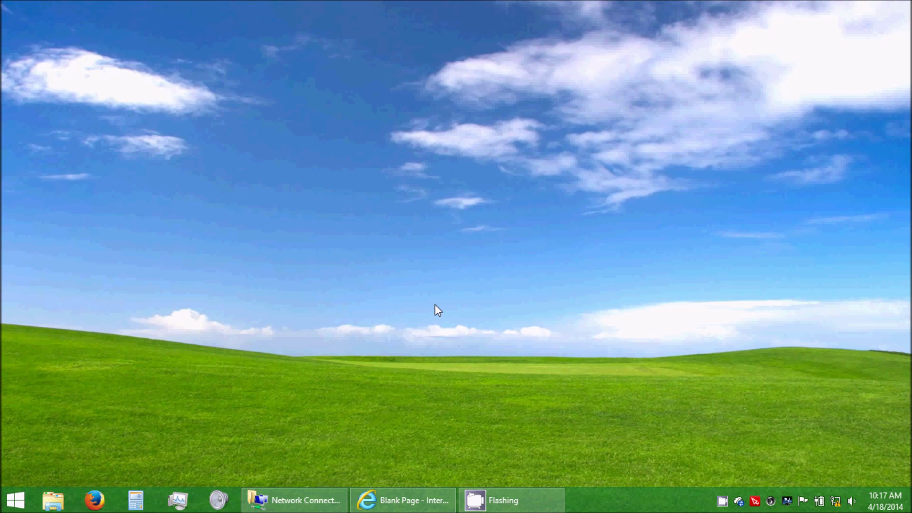
{"action": "left_click", "coordinate": [270, 489]}
{"action": "left_click", "coordinate": [402, 72]}
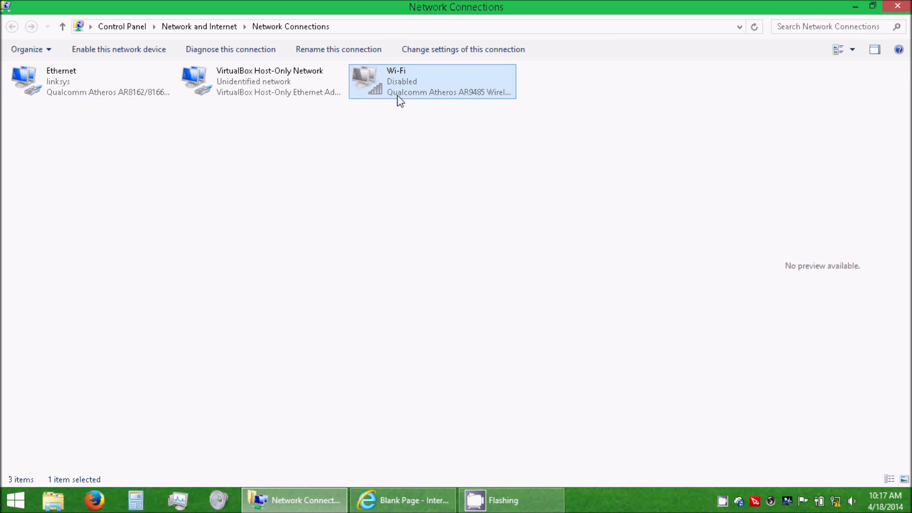
{"action": "right_click", "coordinate": [837, 501]}
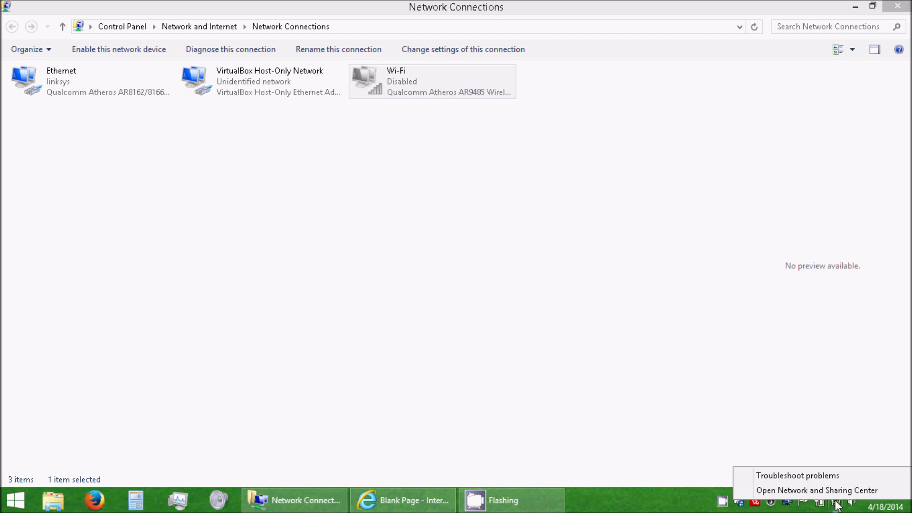
{"action": "left_click", "coordinate": [831, 490]}
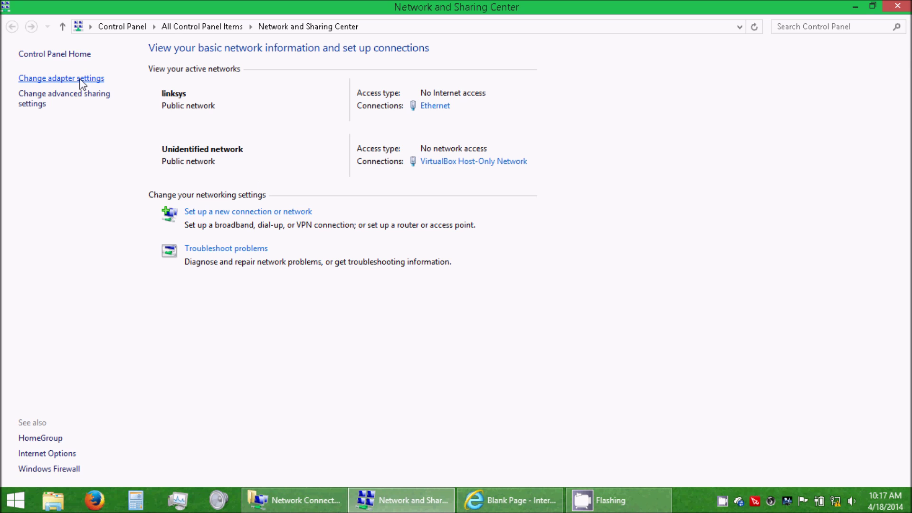
{"action": "left_click", "coordinate": [81, 78]}
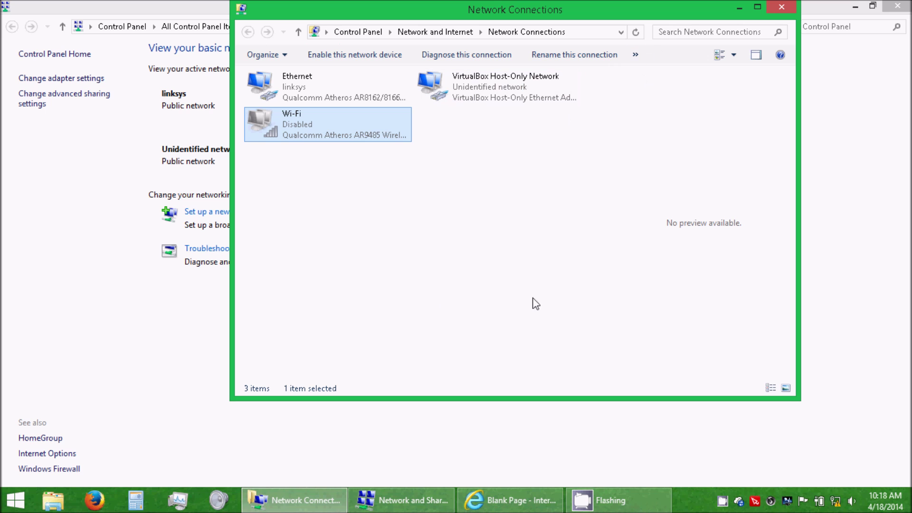
{"action": "right_click", "coordinate": [396, 498]}
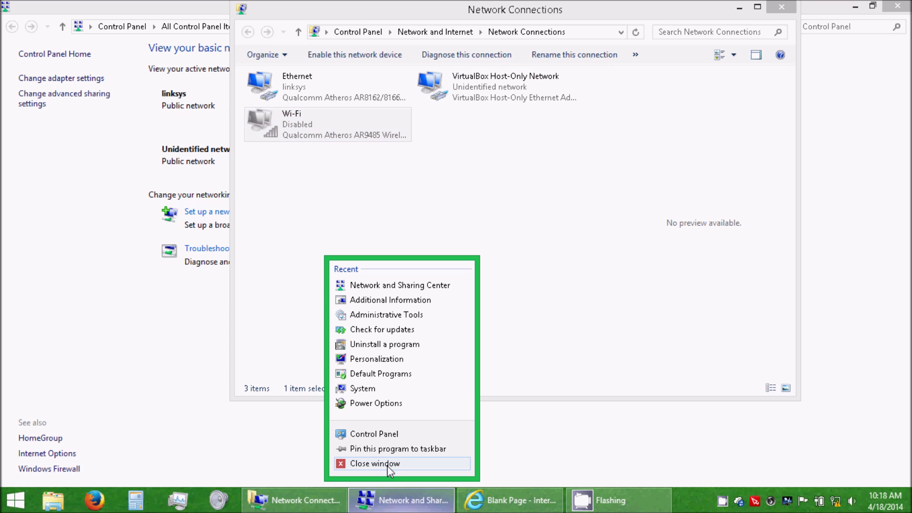
{"action": "left_click", "coordinate": [387, 464]}
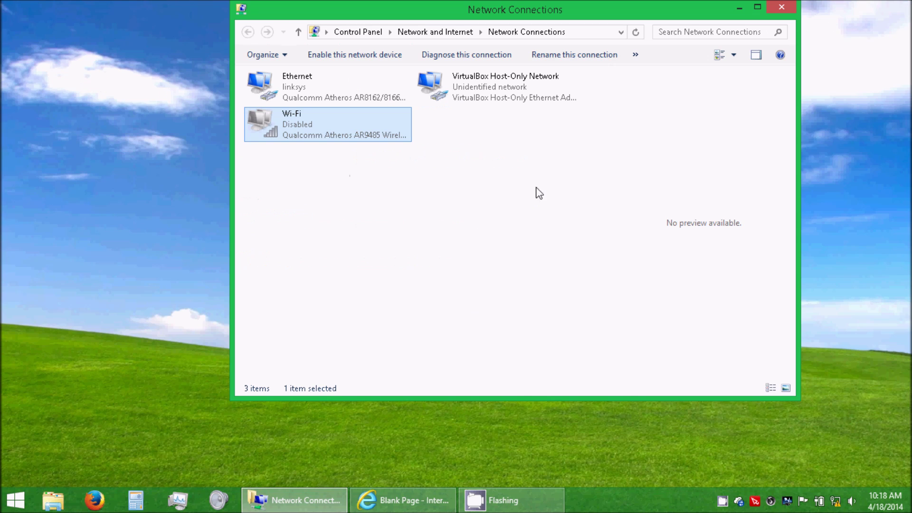
{"action": "left_click", "coordinate": [538, 194]}
{"action": "double_click", "coordinate": [501, 12]}
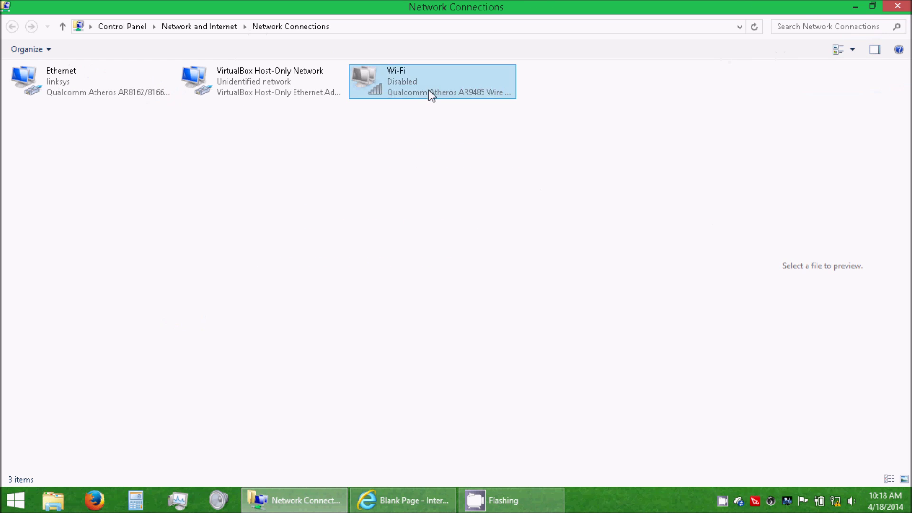
Check the Wi-Fi and Ethernet adapter menus without changing anything, then close Network Connections.
{"action": "right_click", "coordinate": [397, 78]}
{"action": "left_click", "coordinate": [458, 149]}
{"action": "left_click", "coordinate": [448, 144]}
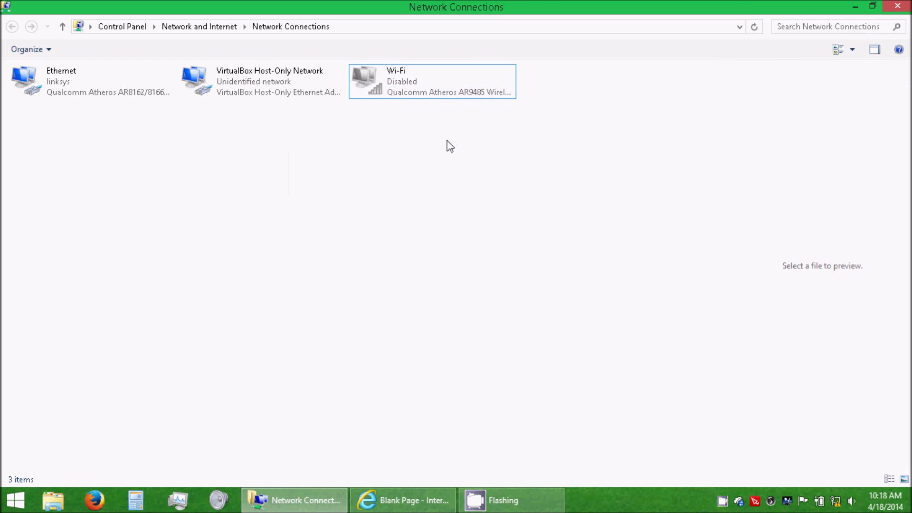
{"action": "right_click", "coordinate": [50, 78]}
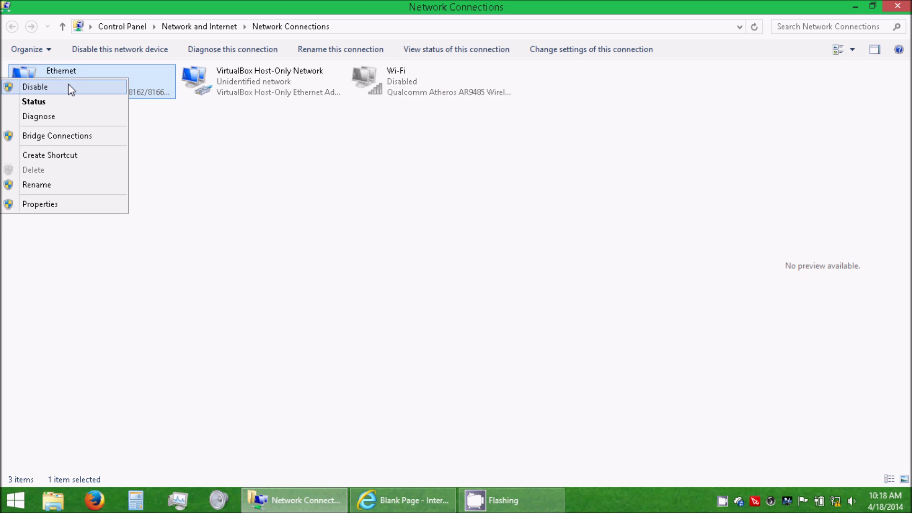
{"action": "left_click", "coordinate": [183, 129]}
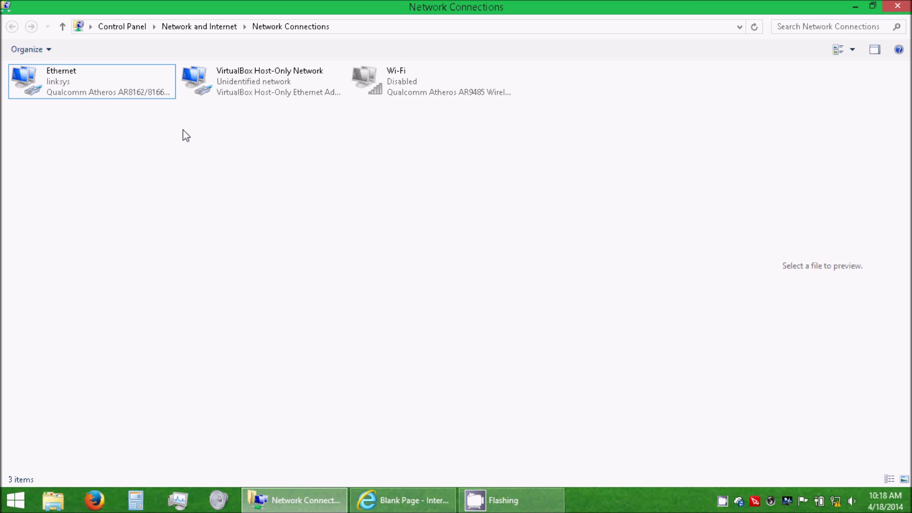
{"action": "right_click", "coordinate": [64, 82]}
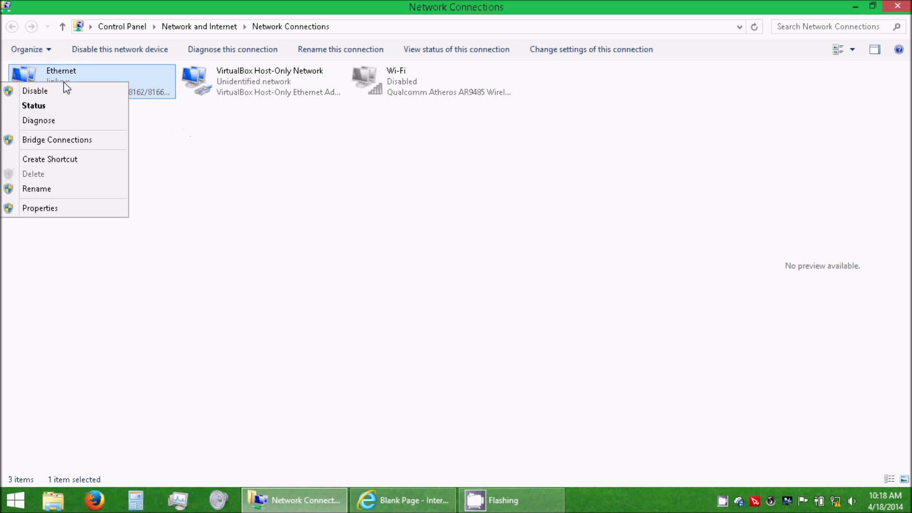
{"action": "left_click", "coordinate": [261, 183]}
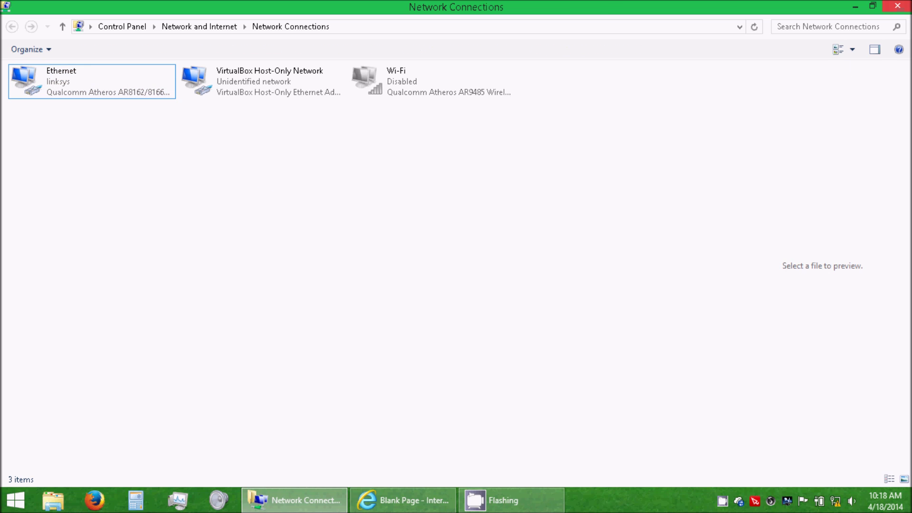
{"action": "left_click", "coordinate": [897, 6]}
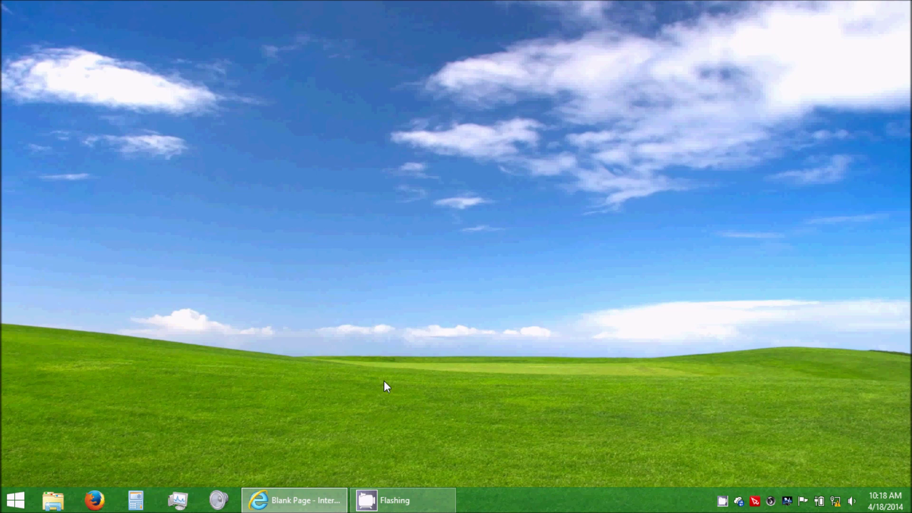
Go to 192.168.1.1 in Internet Explorer and log in with the router password.
{"action": "left_click", "coordinate": [296, 500]}
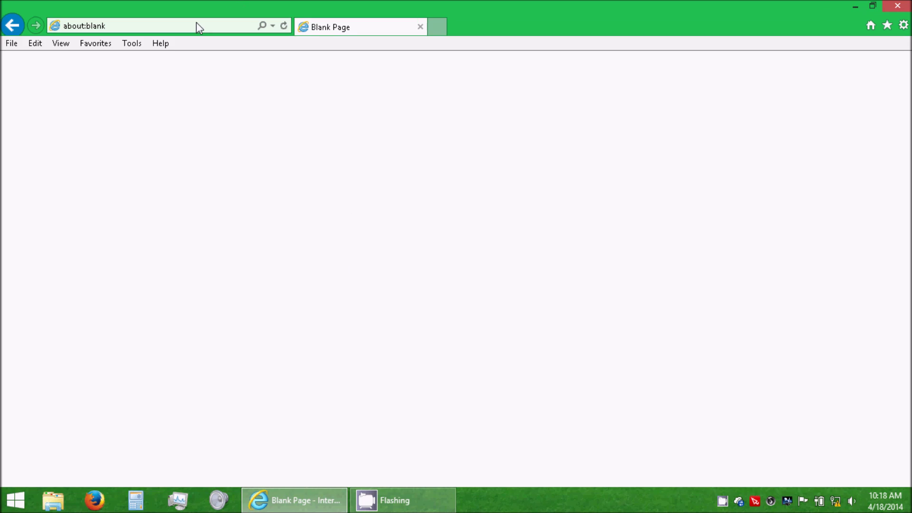
{"action": "left_click", "coordinate": [195, 27]}
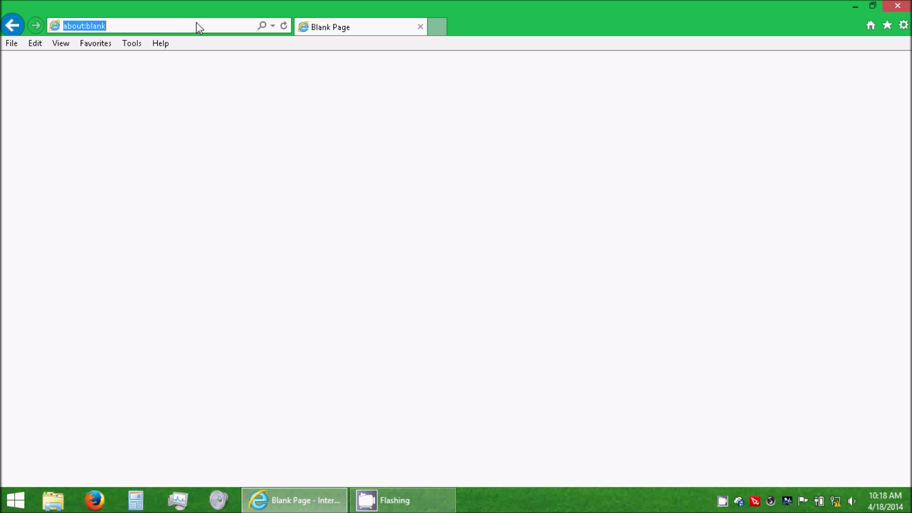
{"action": "type", "text": "192.168"}
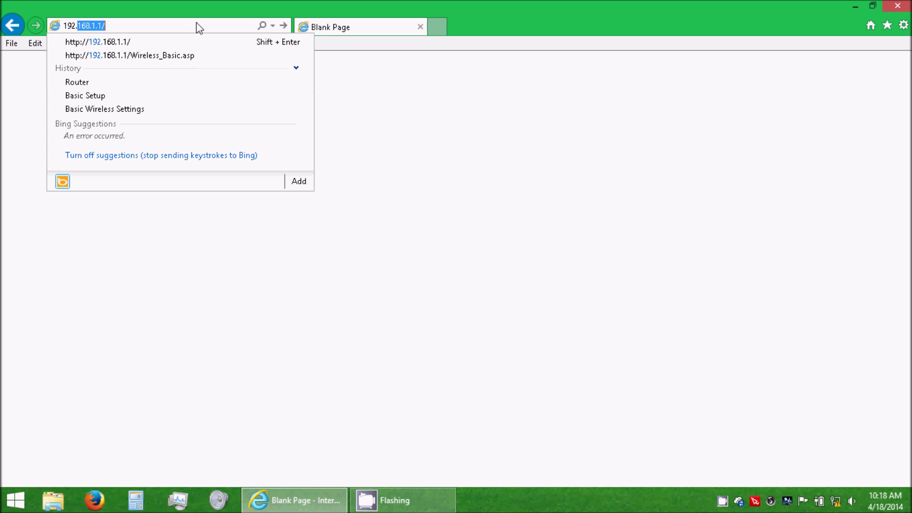
{"action": "type", "text": ".1.1"}
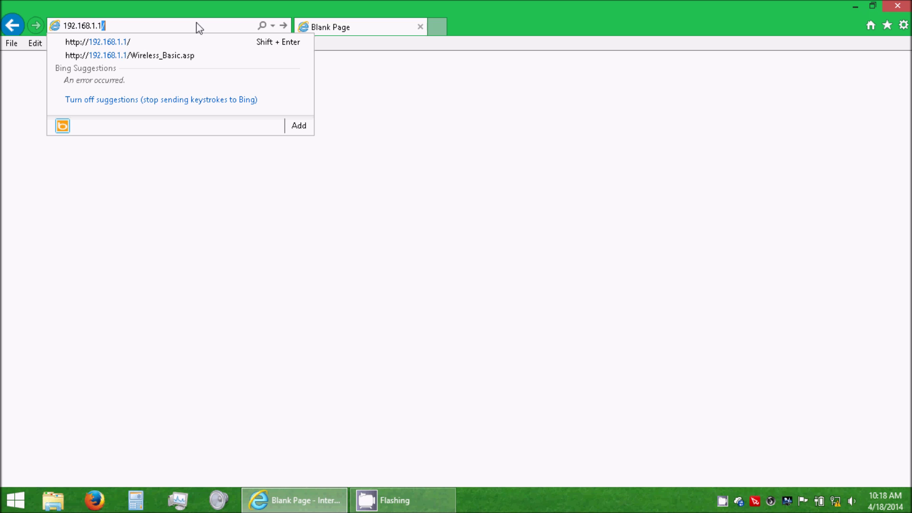
{"action": "key", "text": "Return"}
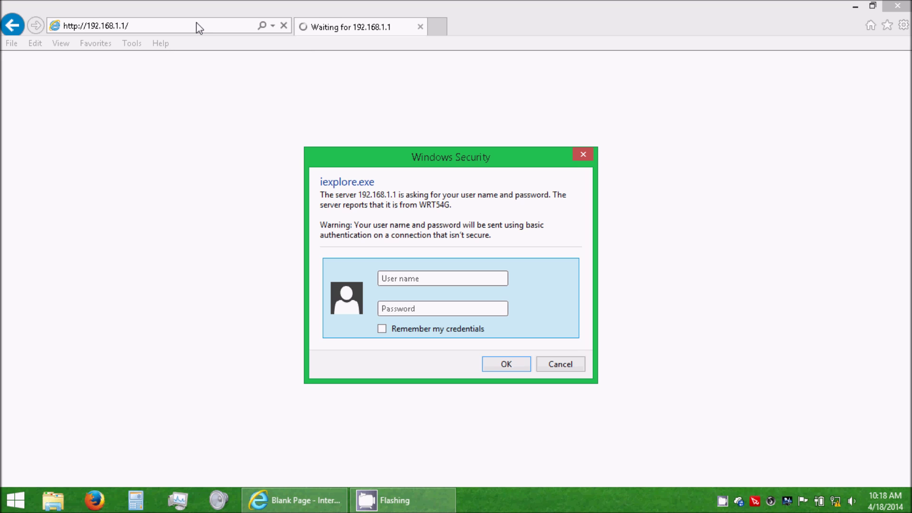
{"action": "key", "text": "Tab"}
{"action": "key", "text": "Return"}
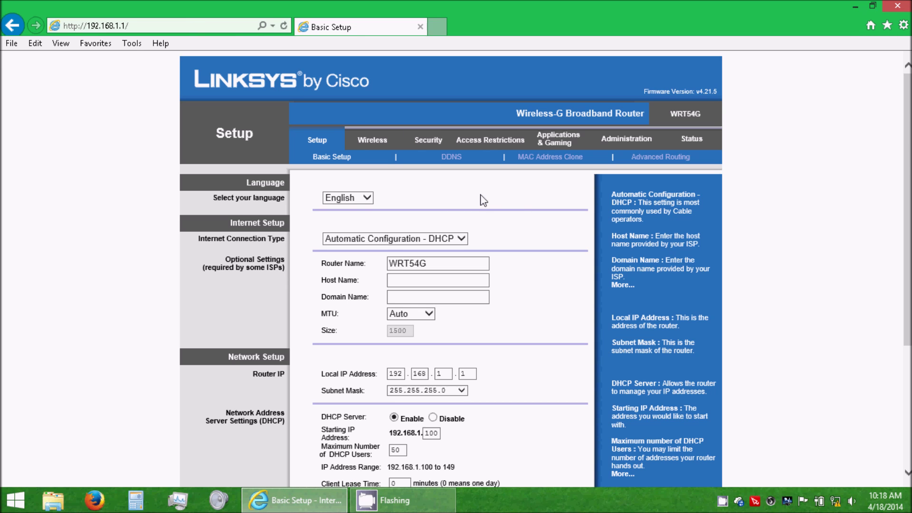
Change the wireless network name from linksys to 'Linksys 4.21.5 MSHOME' and save.
{"action": "left_click", "coordinate": [375, 141]}
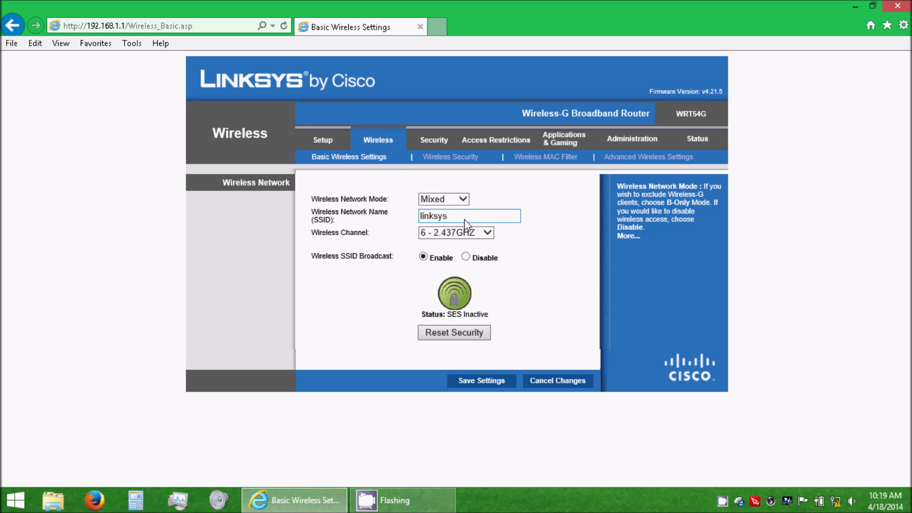
{"action": "left_click_drag", "start_coordinate": [466, 217], "coordinate": [408, 218]}
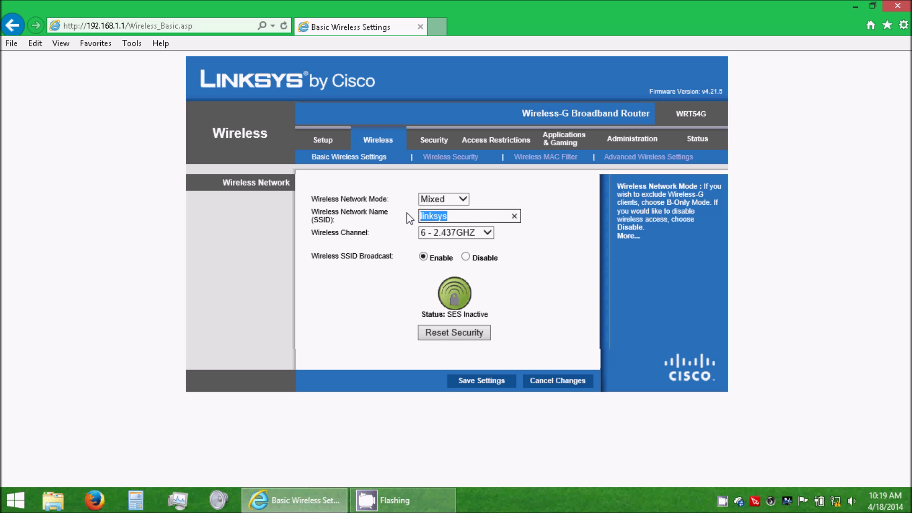
{"action": "type", "text": "Link"}
{"action": "type", "text": "sys"}
{"action": "type", "text": "4.2"}
{"action": "type", "text": "1."}
{"action": "type", "text": "5 MSHOME"}
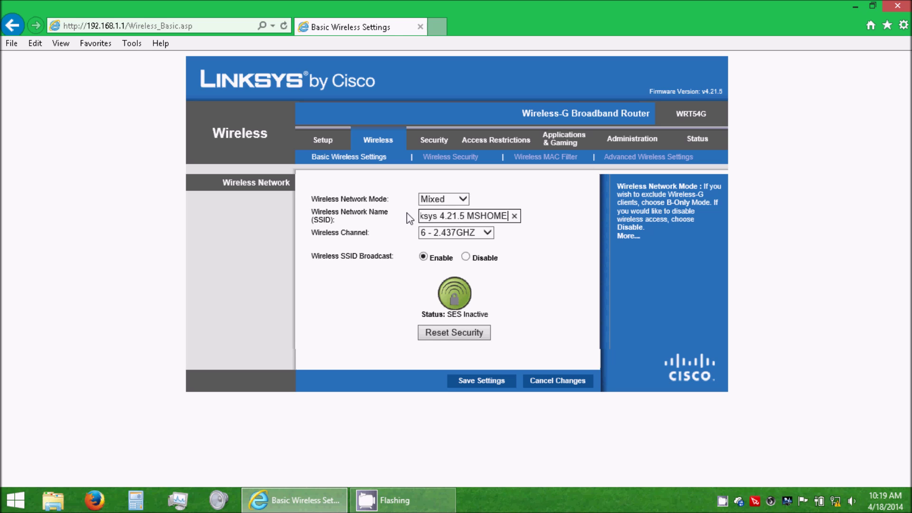
{"action": "left_click", "coordinate": [480, 381]}
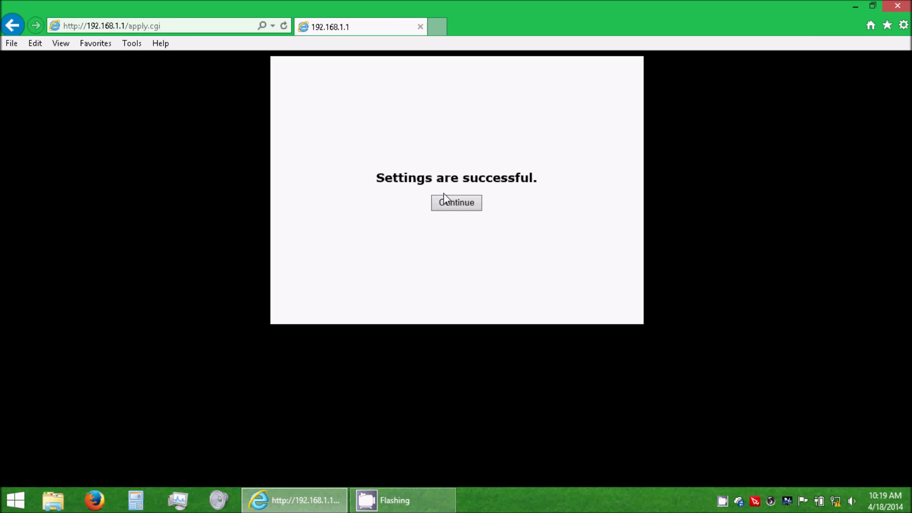
Set the wireless security mode to WPA2 Personal with AES encryption.
{"action": "left_click", "coordinate": [444, 195]}
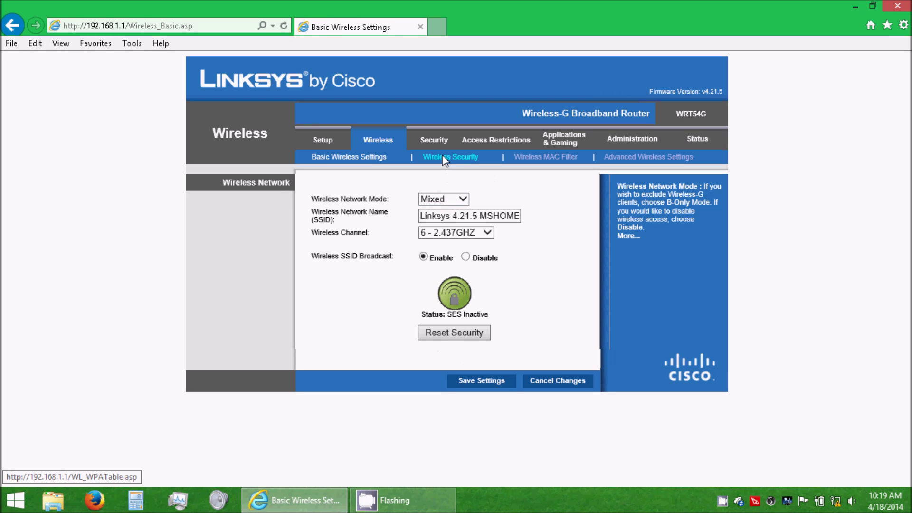
{"action": "left_click", "coordinate": [443, 155]}
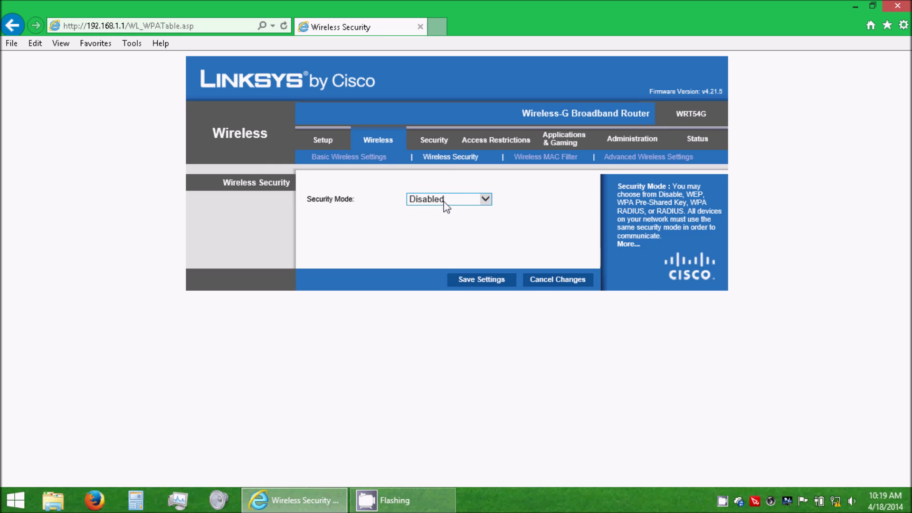
{"action": "left_click", "coordinate": [446, 202]}
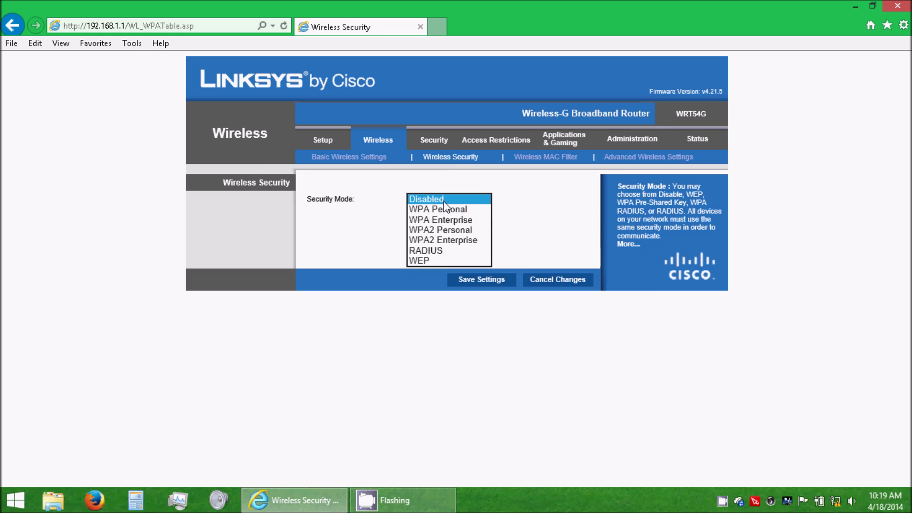
{"action": "left_click", "coordinate": [442, 231]}
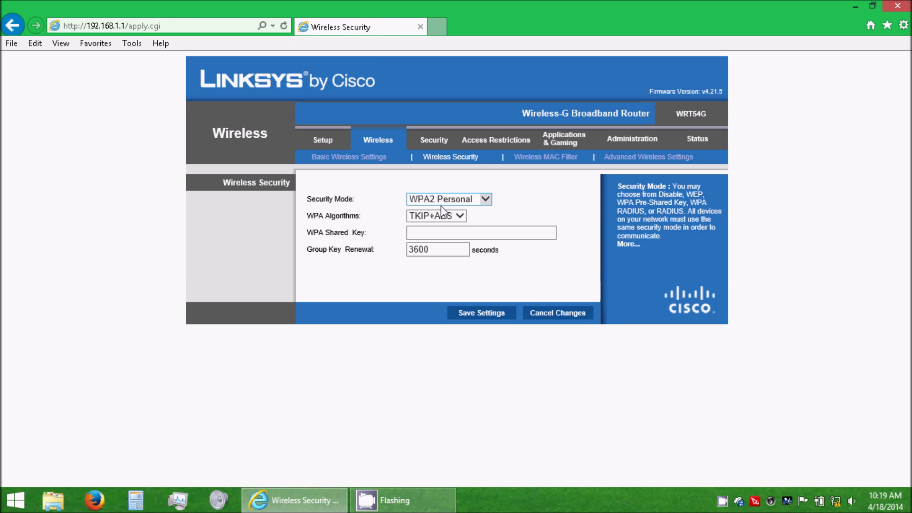
{"action": "left_click", "coordinate": [438, 212]}
{"action": "left_click", "coordinate": [435, 207]}
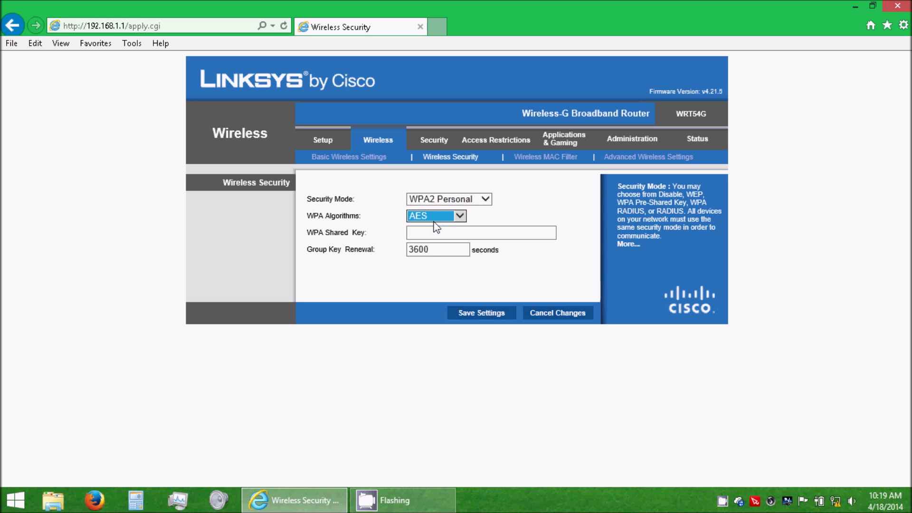
Enter the shared Wi-Fi key, save the security settings, and return to Basic Setup.
{"action": "left_click", "coordinate": [436, 236]}
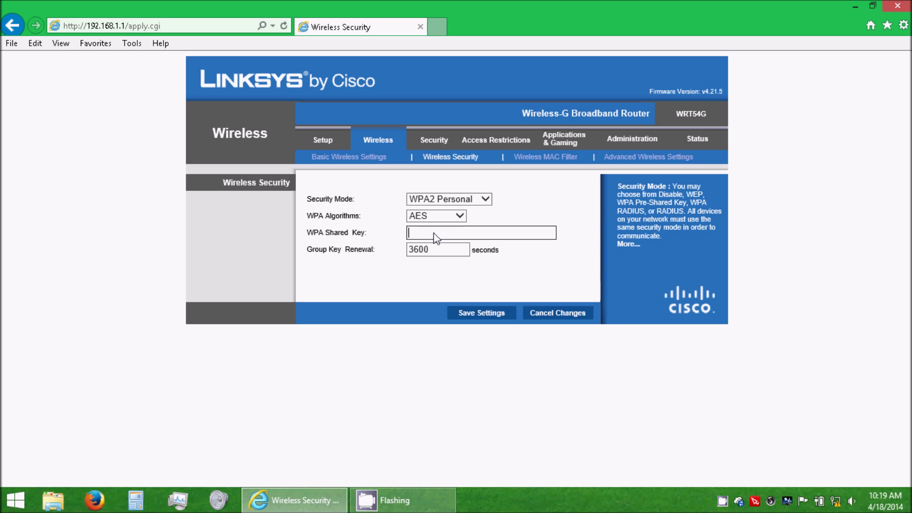
{"action": "left_click", "coordinate": [462, 309]}
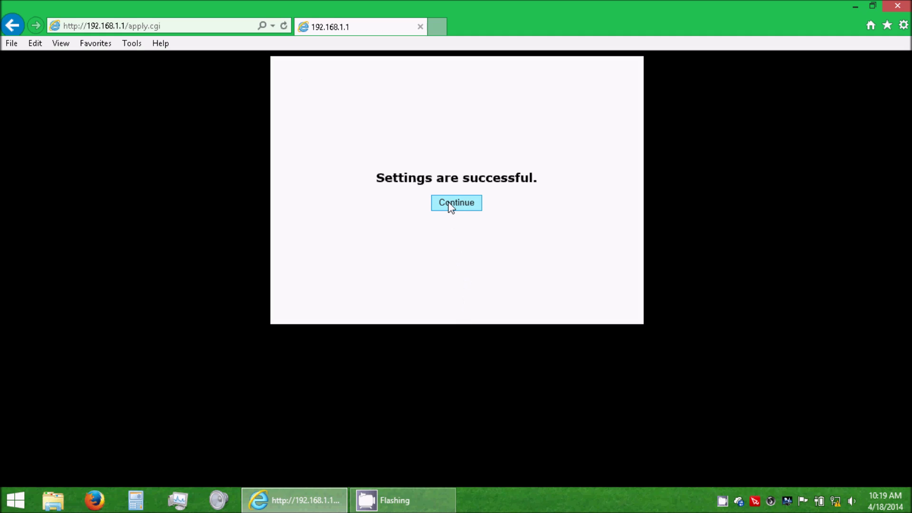
{"action": "left_click", "coordinate": [451, 208]}
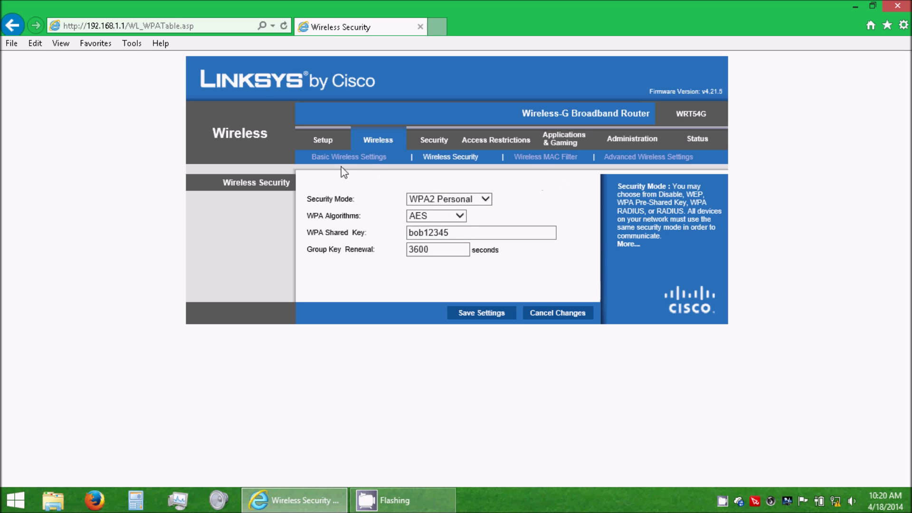
{"action": "left_click", "coordinate": [329, 139]}
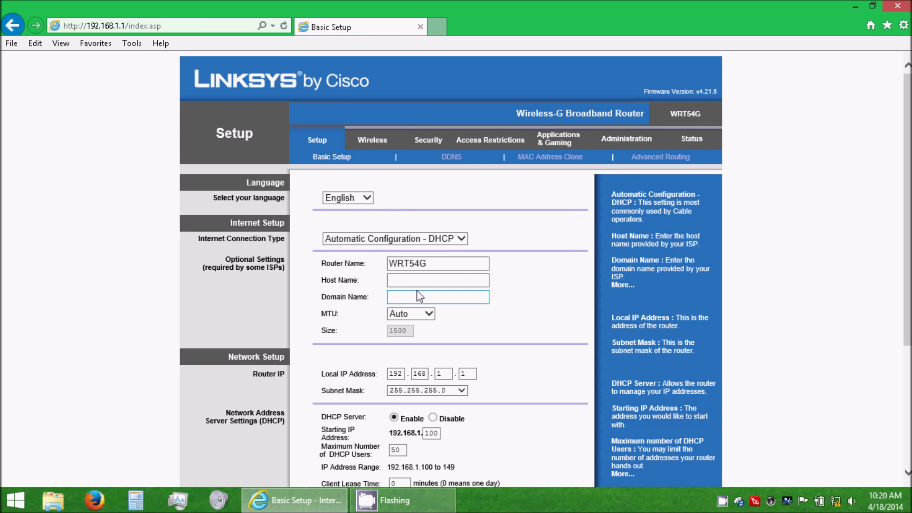
Set the MTU to Manual with a size of 1492.
{"action": "scroll", "coordinate": [471, 224], "scroll_direction": "down", "scroll_amount": 2}
{"action": "left_click", "coordinate": [426, 227]}
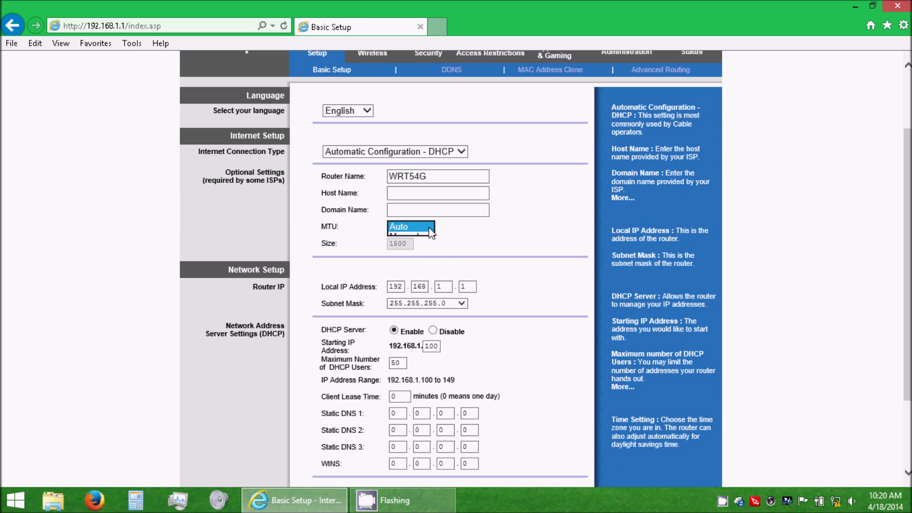
{"action": "left_click", "coordinate": [403, 237]}
{"action": "left_click_drag", "start_coordinate": [403, 245], "coordinate": [357, 243]}
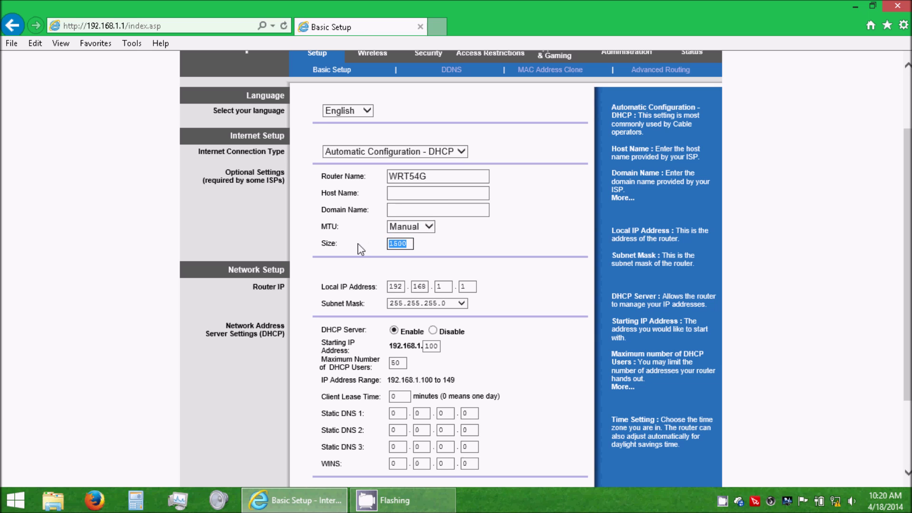
{"action": "type", "text": "1492"}
{"action": "left_click", "coordinate": [454, 250]}
Disable the router's DHCP server and save the Basic Setup changes.
{"action": "scroll", "coordinate": [494, 247], "scroll_direction": "down", "scroll_amount": 1}
{"action": "left_click", "coordinate": [433, 287]}
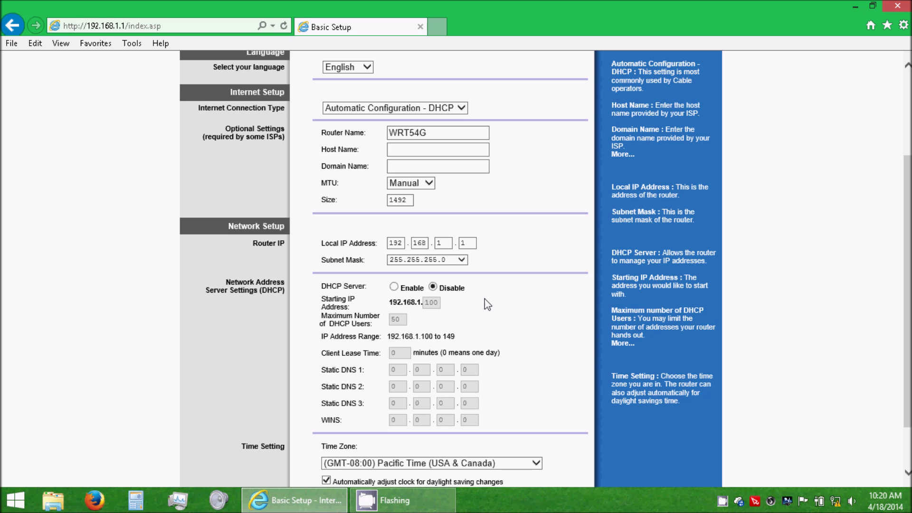
{"action": "scroll", "coordinate": [553, 300], "scroll_direction": "down", "scroll_amount": 2}
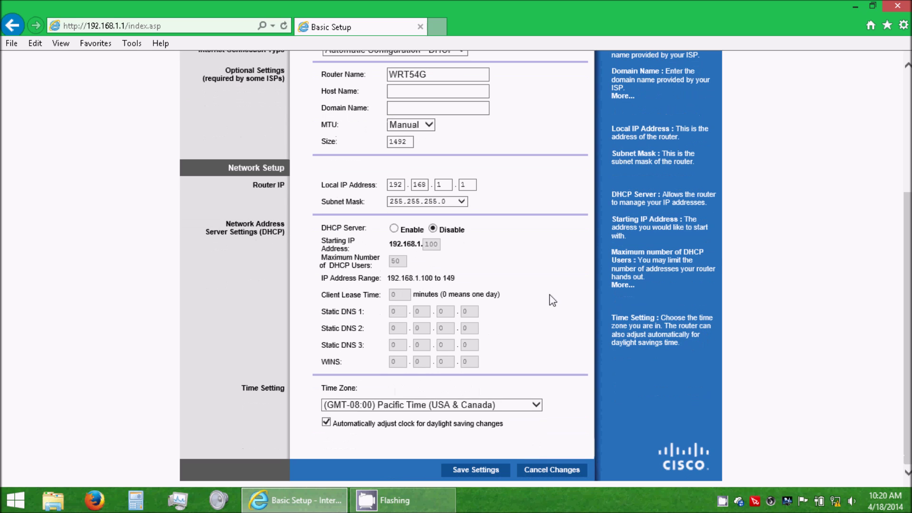
{"action": "left_click", "coordinate": [469, 471]}
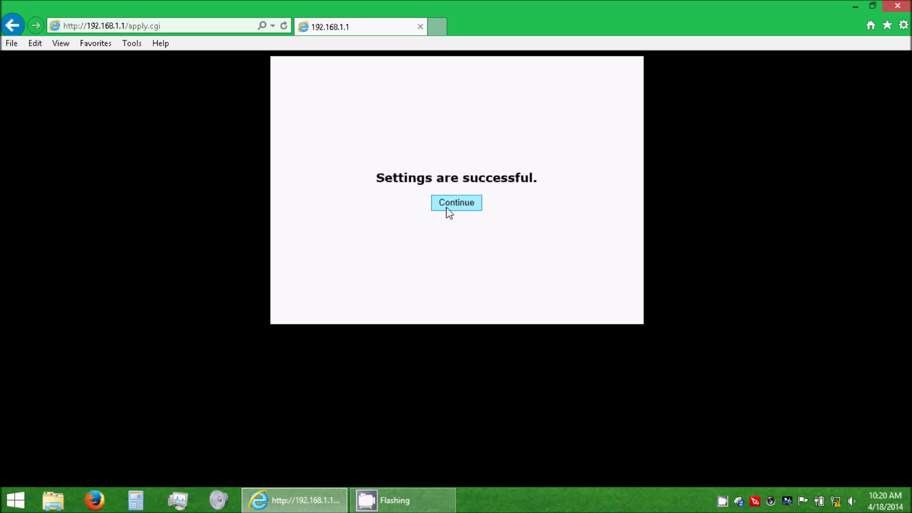
{"action": "left_click", "coordinate": [447, 208]}
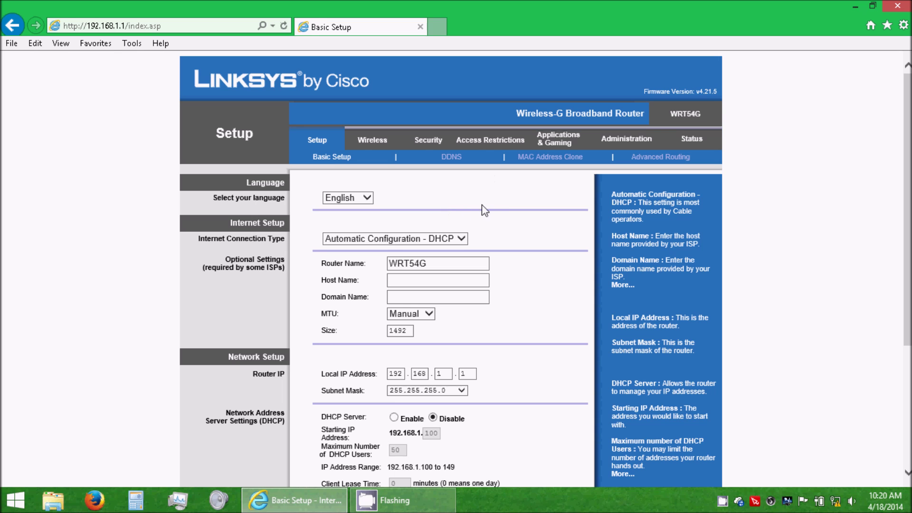
On the Advanced Routing page, switch the Operating Mode from Gateway to Router and save.
{"action": "left_click", "coordinate": [646, 161]}
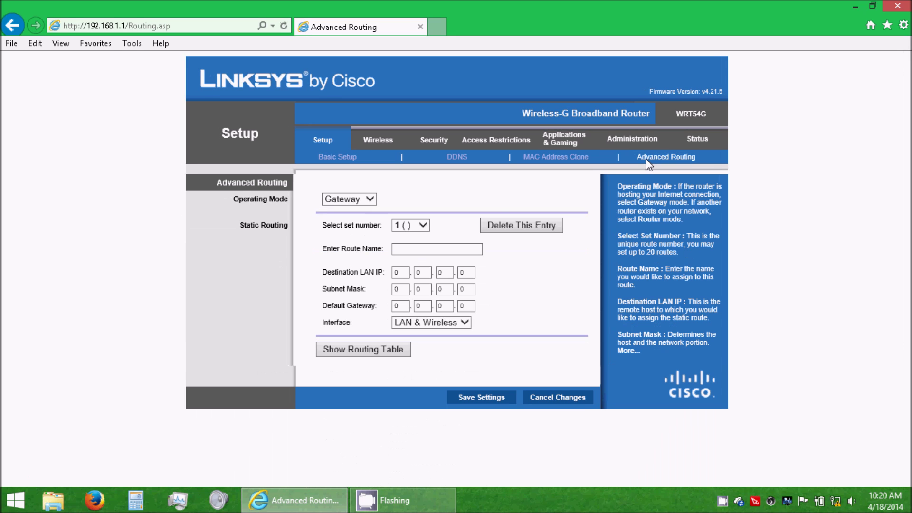
{"action": "left_click", "coordinate": [370, 200]}
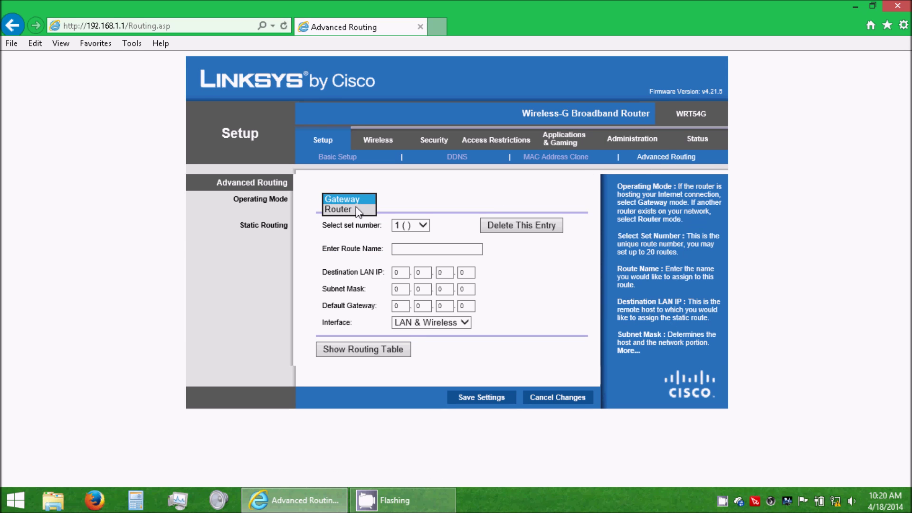
{"action": "left_click", "coordinate": [356, 210]}
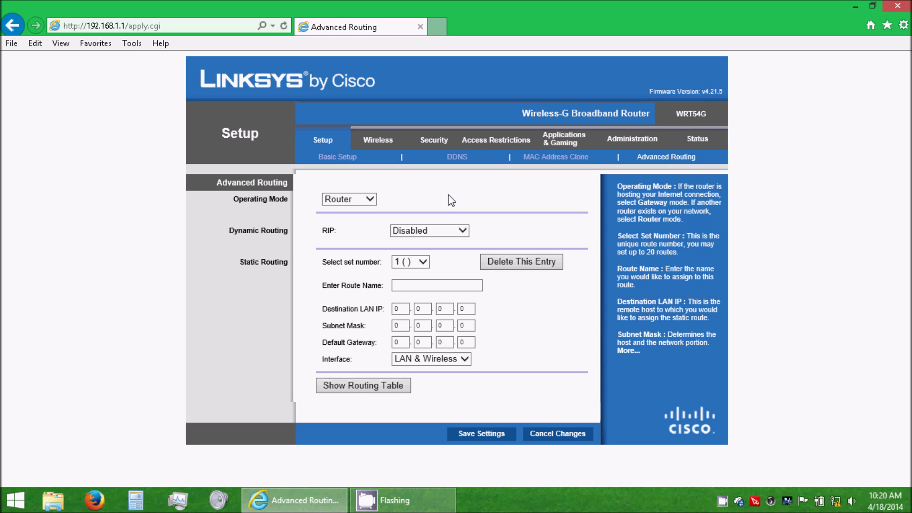
{"action": "left_click", "coordinate": [370, 200]}
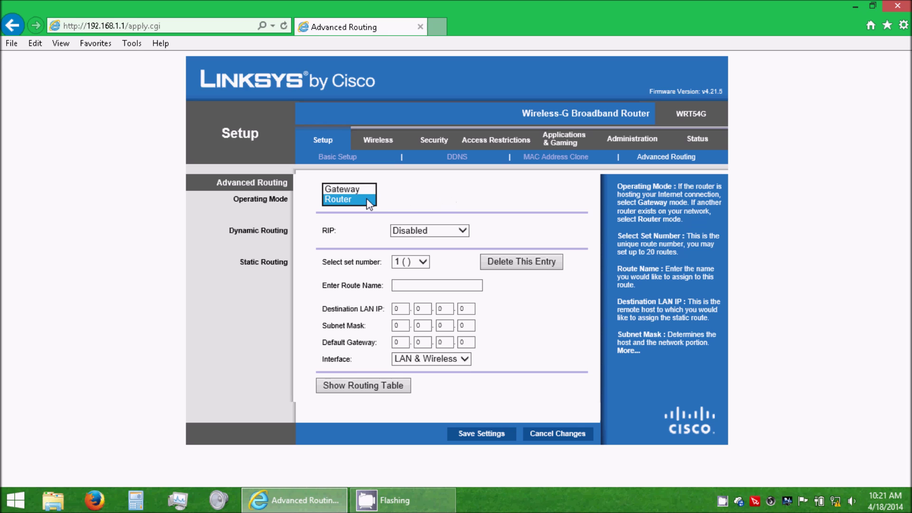
{"action": "left_click", "coordinate": [369, 203]}
{"action": "left_click", "coordinate": [469, 197]}
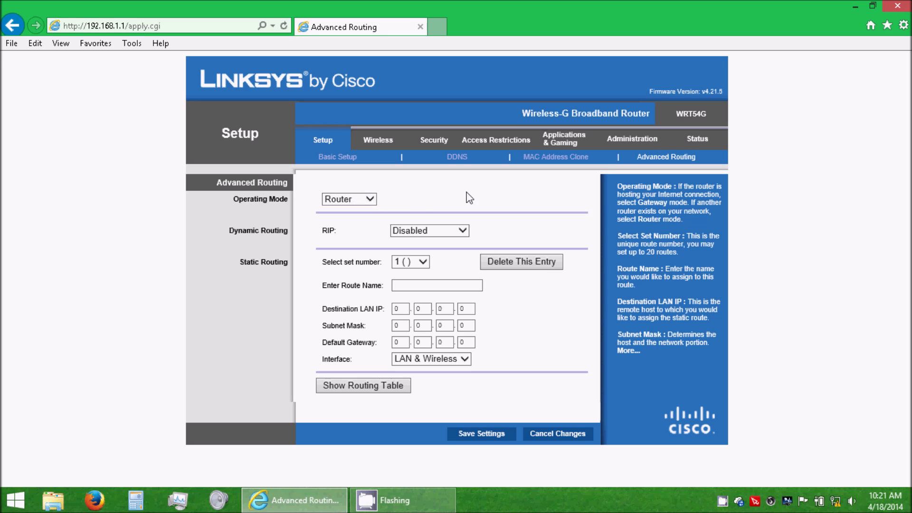
{"action": "left_click", "coordinate": [481, 435]}
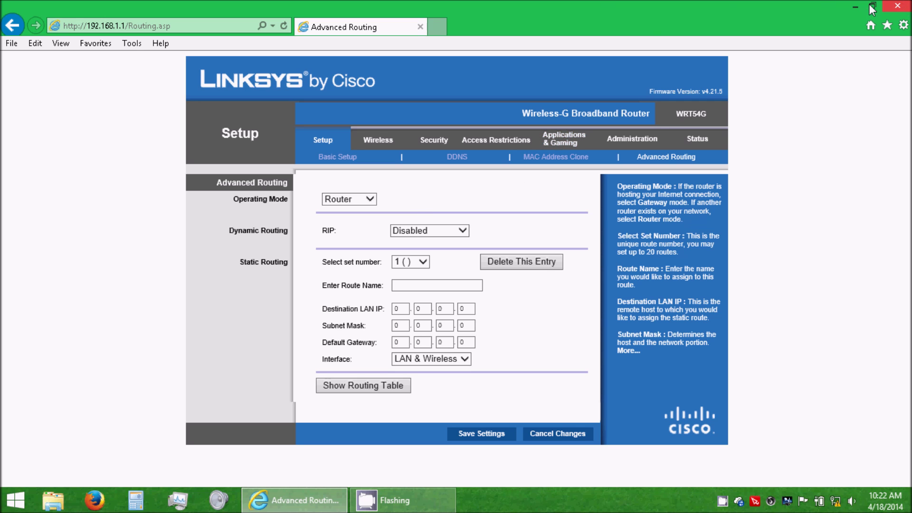
Minimize the Internet Explorer window showing the router admin.
{"action": "left_click", "coordinate": [856, 9]}
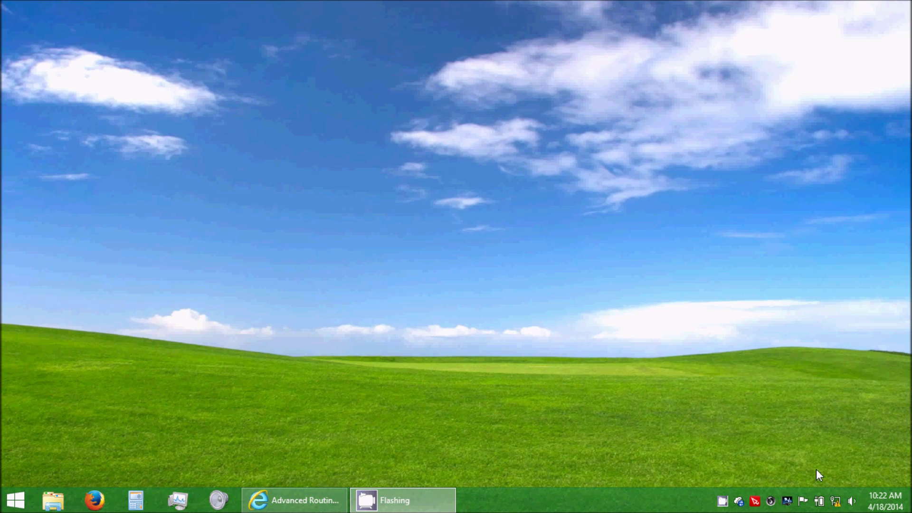
Disable the Ethernet adapter from the Network and Sharing Center's adapter list.
{"action": "right_click", "coordinate": [836, 500]}
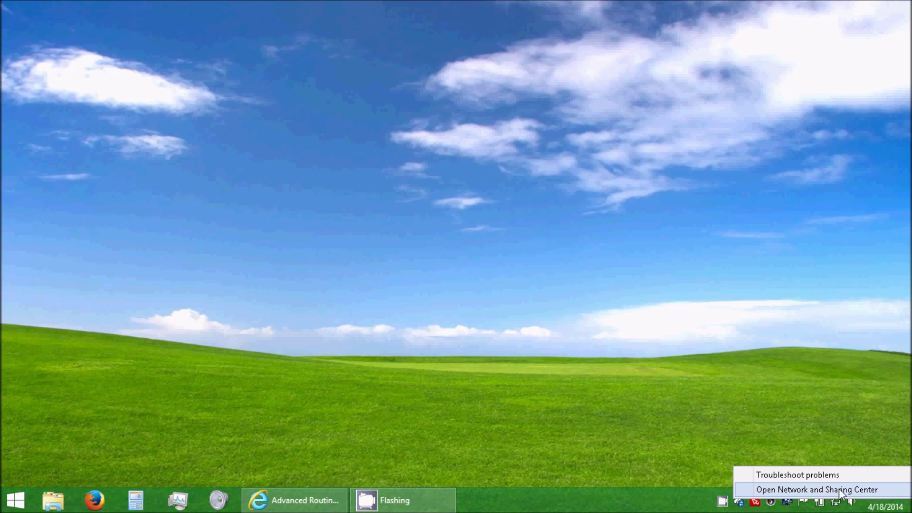
{"action": "left_click", "coordinate": [841, 490]}
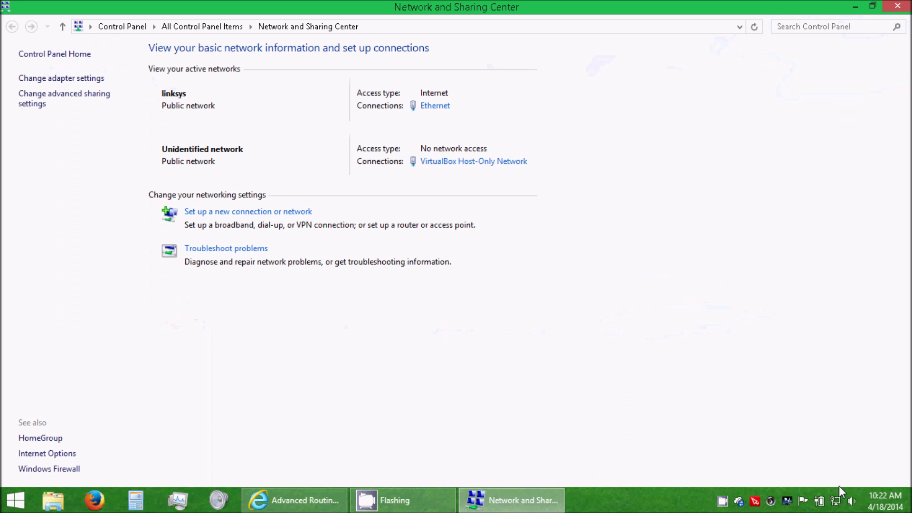
{"action": "left_click", "coordinate": [93, 79]}
{"action": "right_click", "coordinate": [61, 86]}
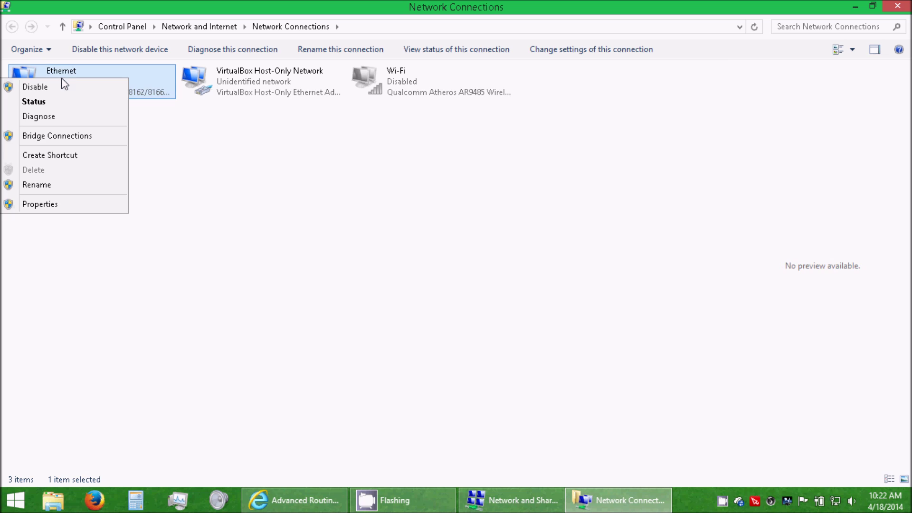
{"action": "left_click", "coordinate": [51, 89]}
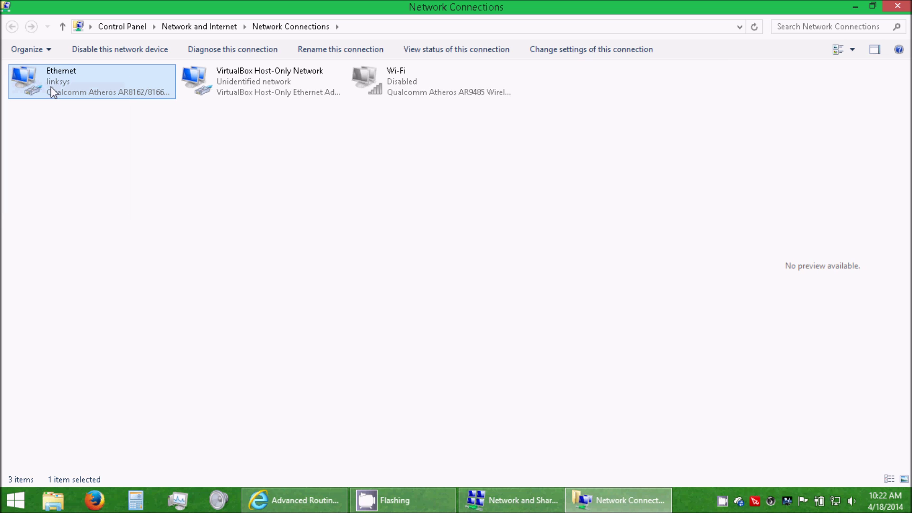
{"action": "left_click", "coordinate": [387, 164]}
Enable the Wi-Fi adapter and minimize both network windows.
{"action": "right_click", "coordinate": [396, 88]}
{"action": "left_click", "coordinate": [379, 91]}
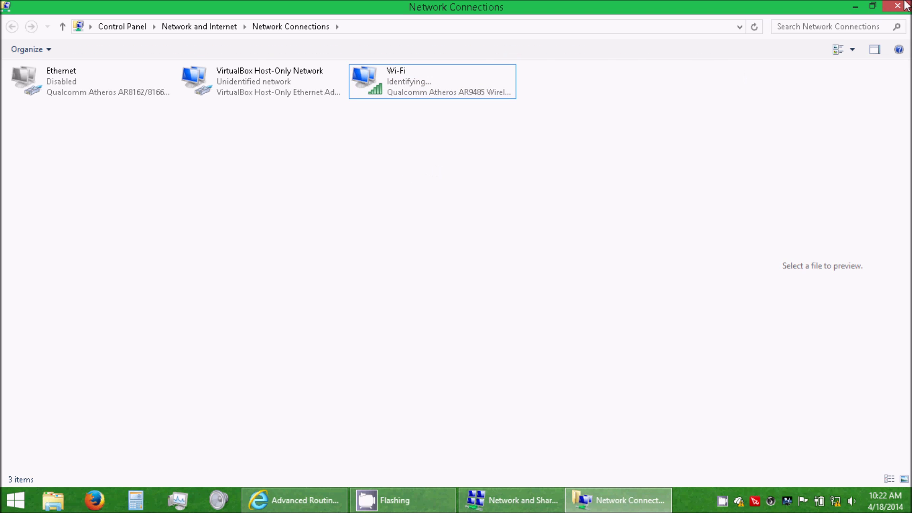
{"action": "left_click", "coordinate": [854, 7]}
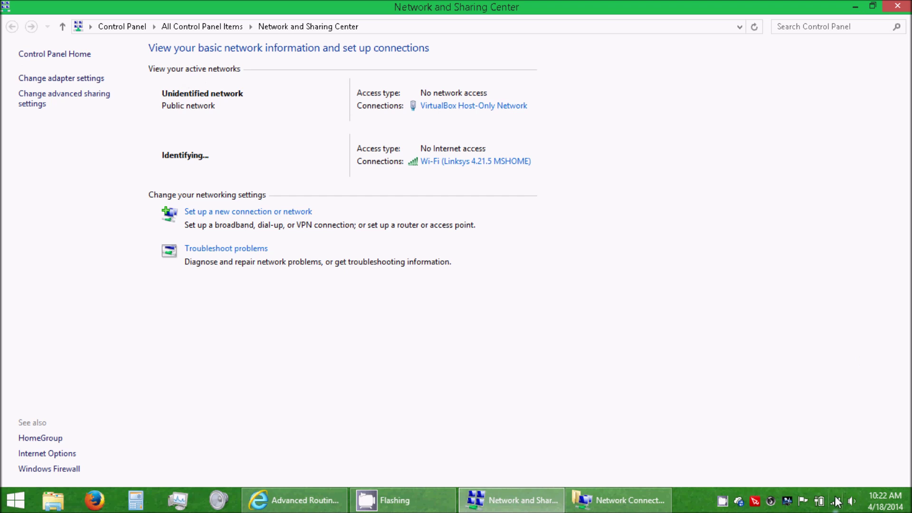
{"action": "left_click", "coordinate": [859, 6]}
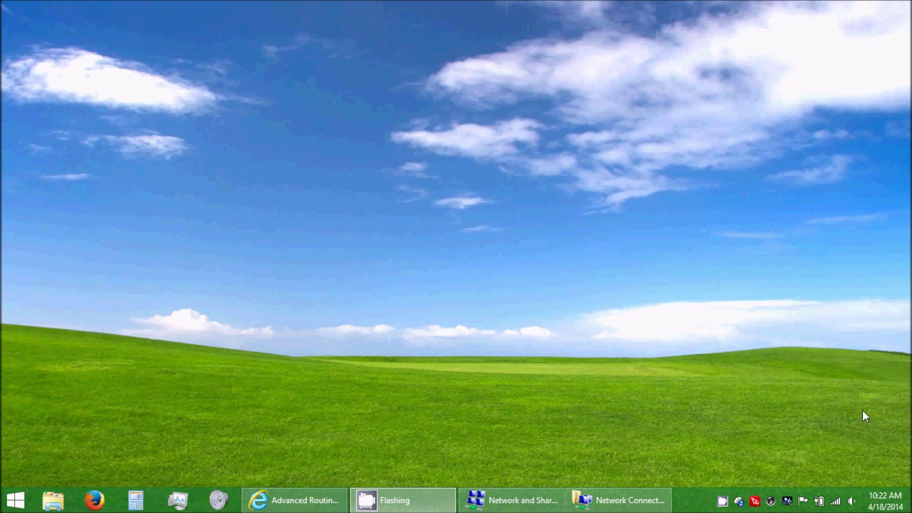
Disconnect and reconnect to Linksys 4.21.5 MSHOME with Connect automatically ticked.
{"action": "left_click", "coordinate": [835, 502]}
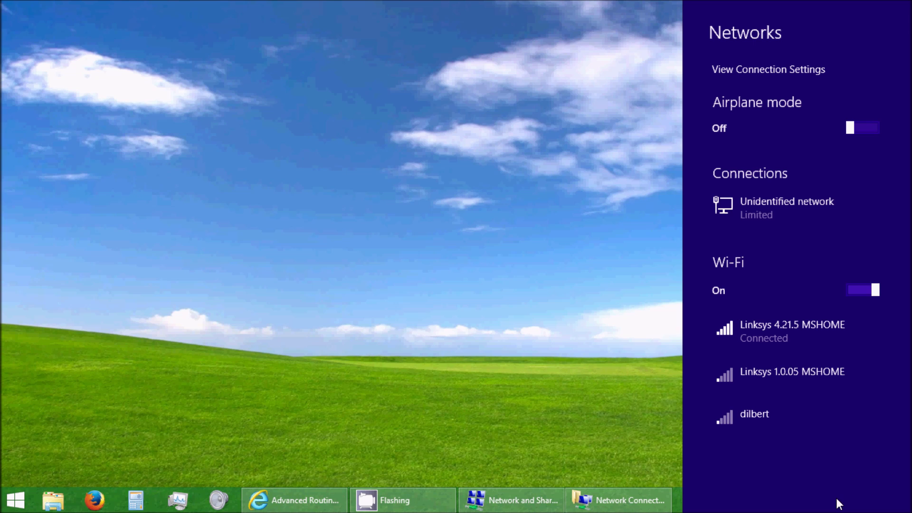
{"action": "left_click", "coordinate": [800, 326]}
{"action": "left_click", "coordinate": [837, 371]}
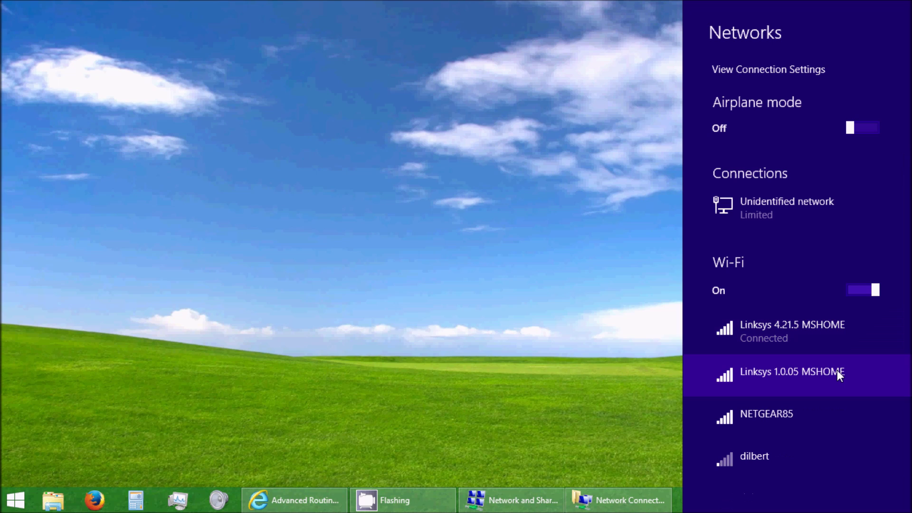
{"action": "left_click", "coordinate": [787, 329]}
{"action": "left_click", "coordinate": [793, 366]}
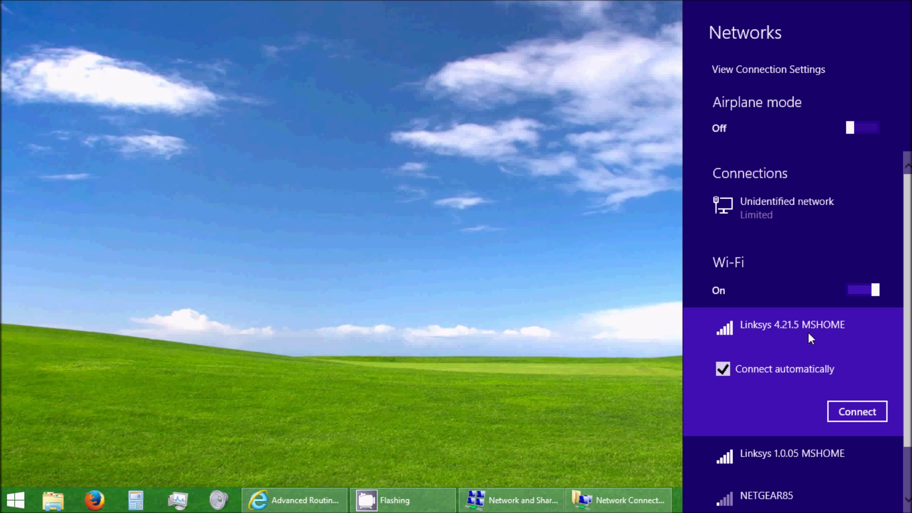
{"action": "left_click", "coordinate": [857, 412]}
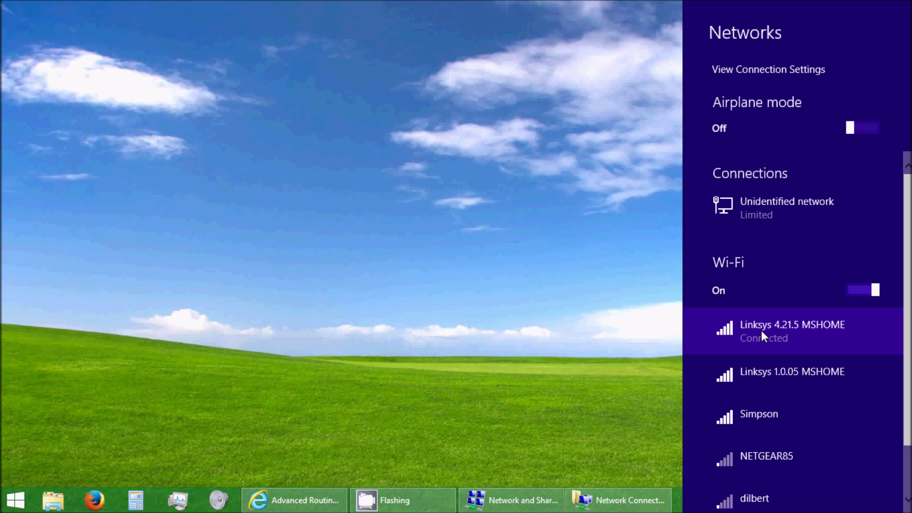
{"action": "left_click", "coordinate": [548, 307]}
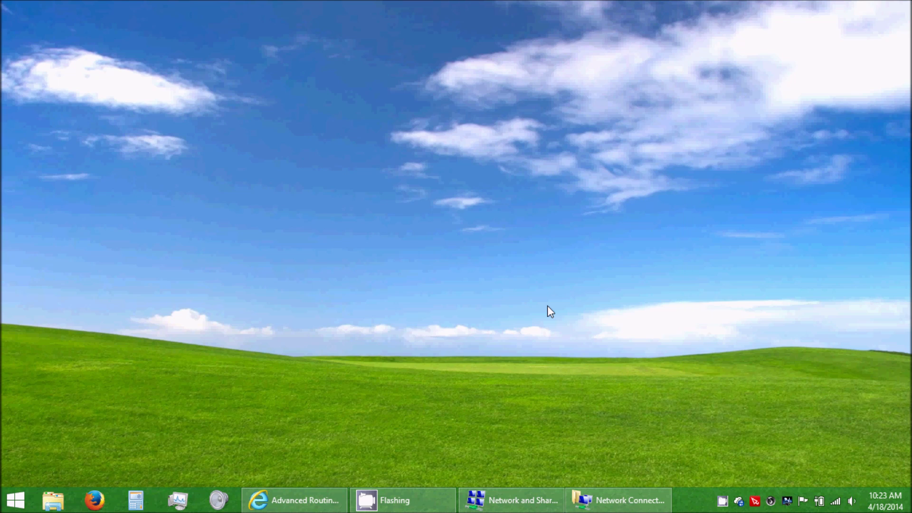
Load google in Internet Explorer to confirm internet access, then close the browser.
{"action": "left_click", "coordinate": [292, 500]}
{"action": "left_click", "coordinate": [198, 25]}
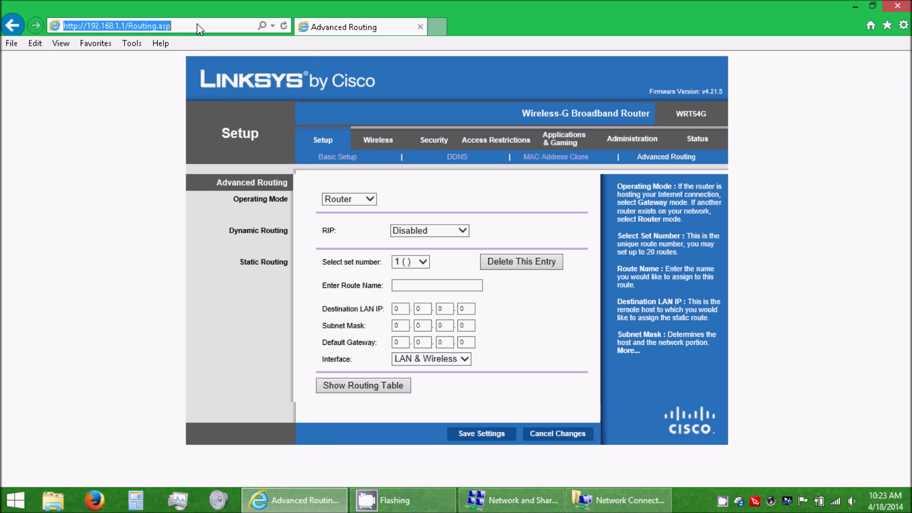
{"action": "type", "text": "google.com/"}
{"action": "key", "text": "Return"}
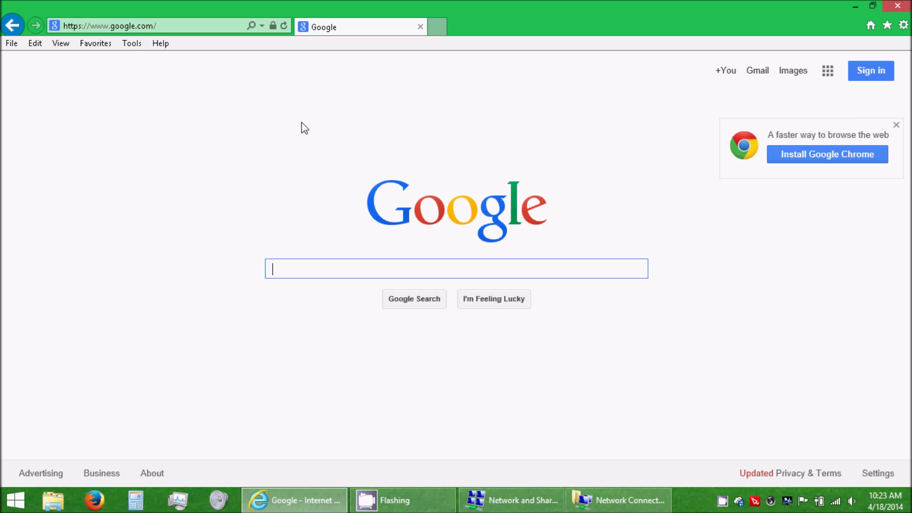
{"action": "left_click", "coordinate": [898, 5]}
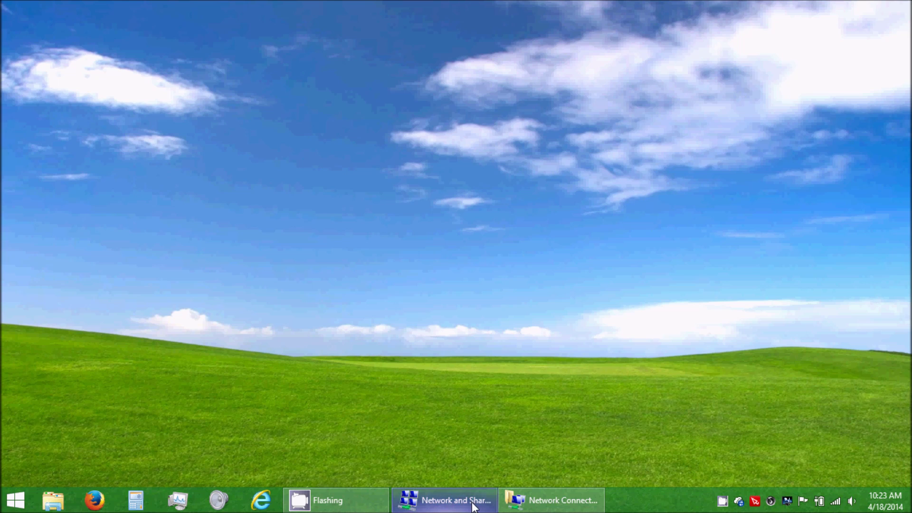
Open Internet Explorer at 192.168.1.1 and submit the router login password.
{"action": "left_click", "coordinate": [260, 493]}
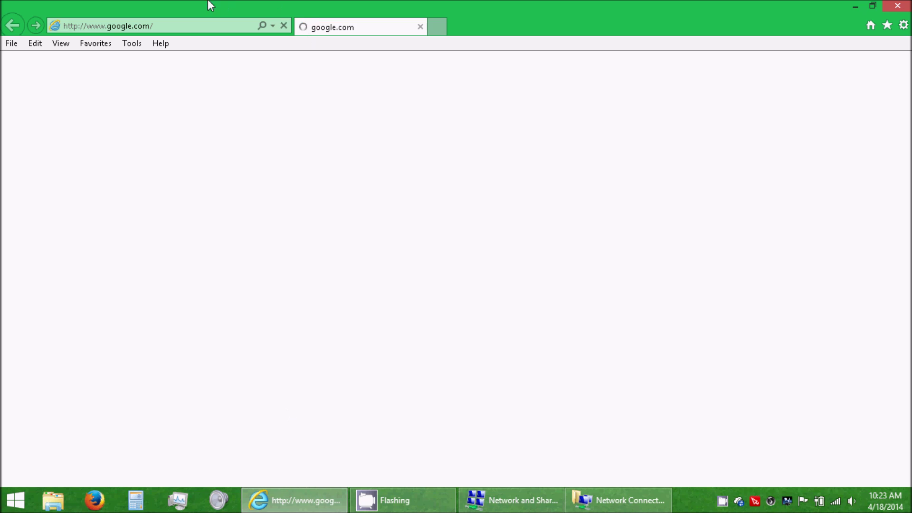
{"action": "type", "text": "192.168.1.1/"}
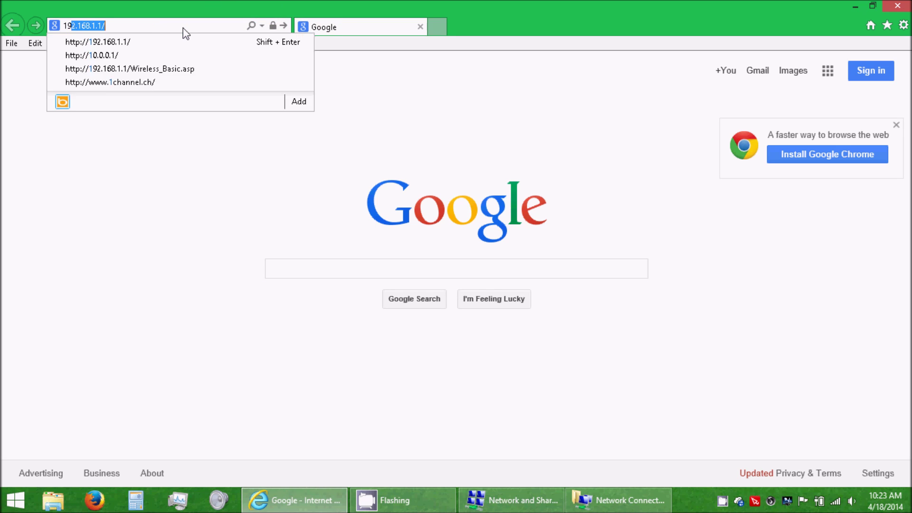
{"action": "key", "text": "Return"}
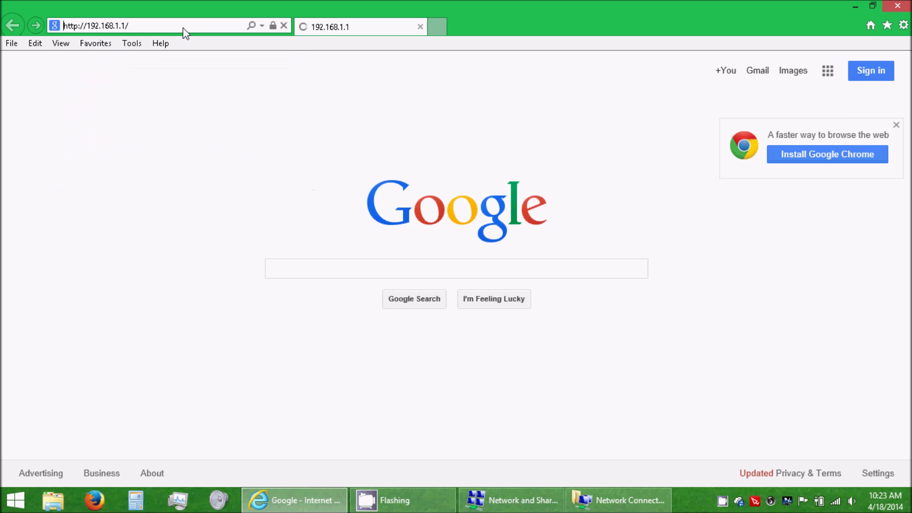
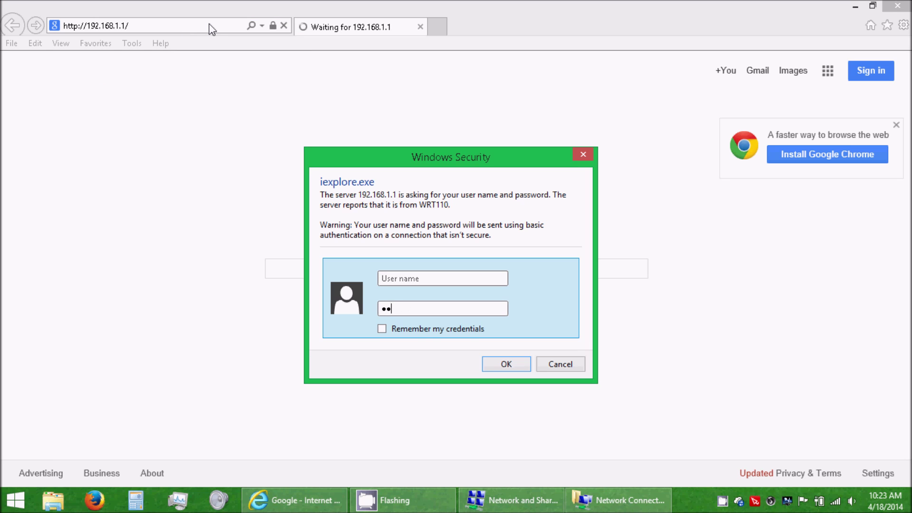
{"action": "key", "text": "Return"}
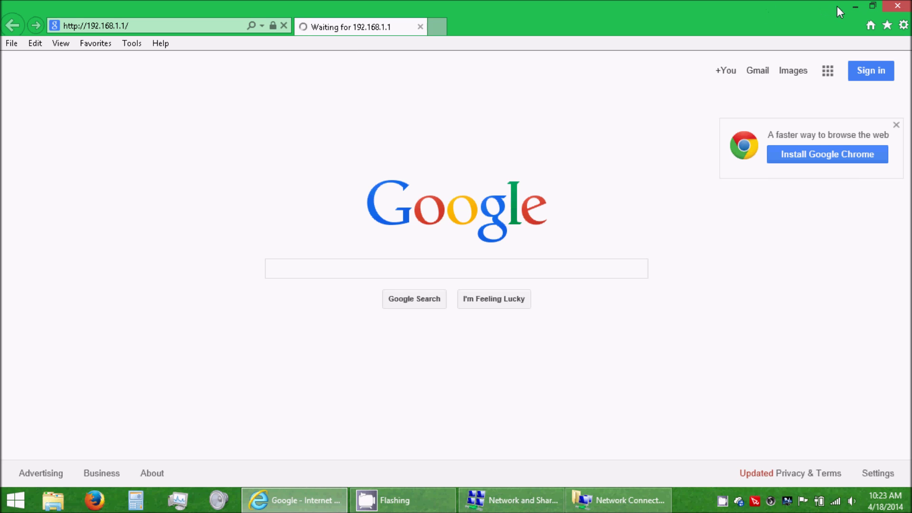
Minimise the browser and glance at the available wireless networks list.
{"action": "left_click", "coordinate": [858, 6]}
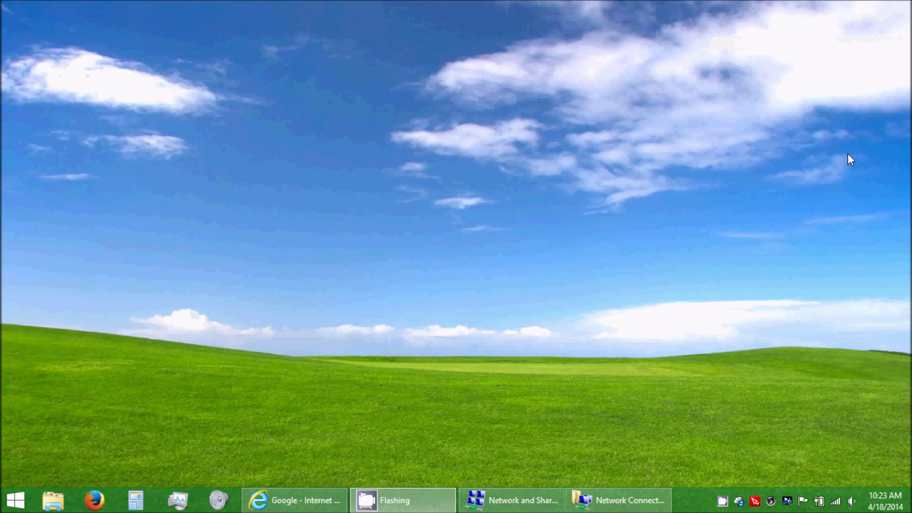
{"action": "left_click", "coordinate": [837, 502]}
{"action": "left_click", "coordinate": [494, 297]}
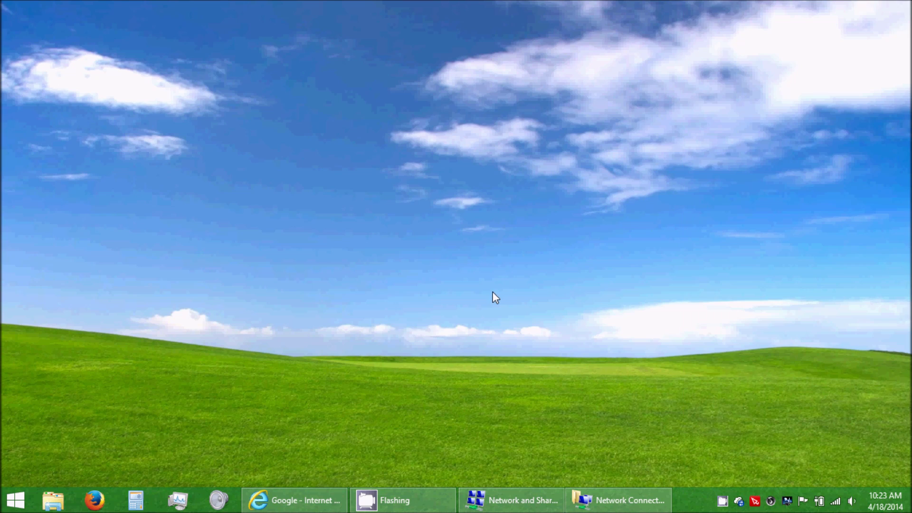
Disable the Wi-Fi adapter and enable the Ethernet connection in Network Connections.
{"action": "left_click", "coordinate": [600, 497]}
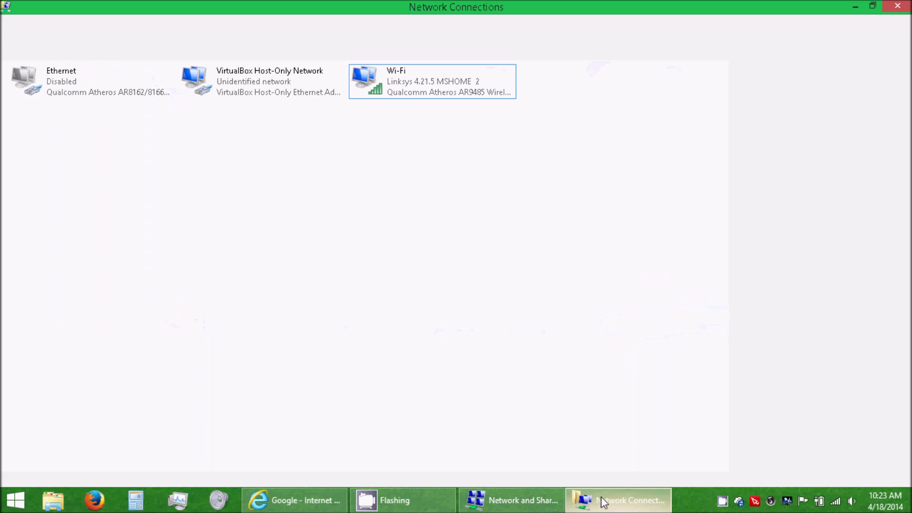
{"action": "right_click", "coordinate": [316, 68]}
{"action": "left_click", "coordinate": [437, 83]}
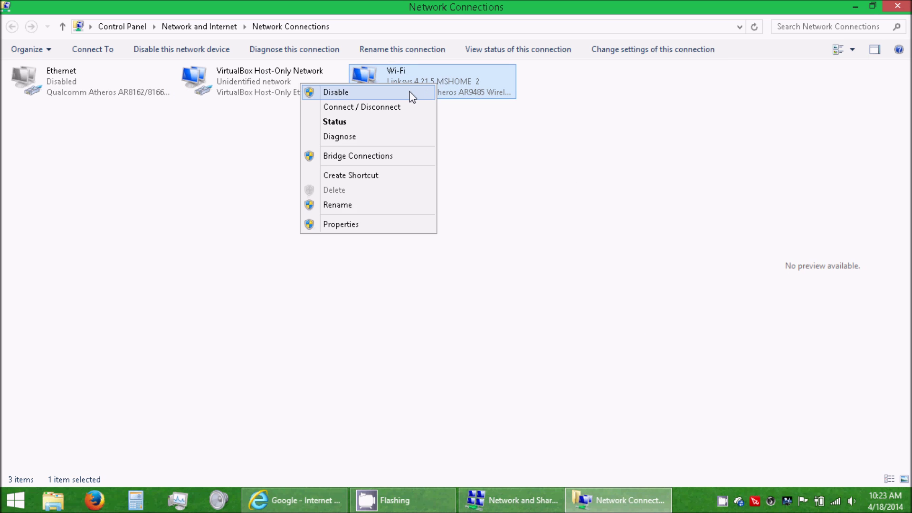
{"action": "left_click", "coordinate": [411, 93]}
{"action": "right_click", "coordinate": [72, 81]}
{"action": "left_click", "coordinate": [63, 90]}
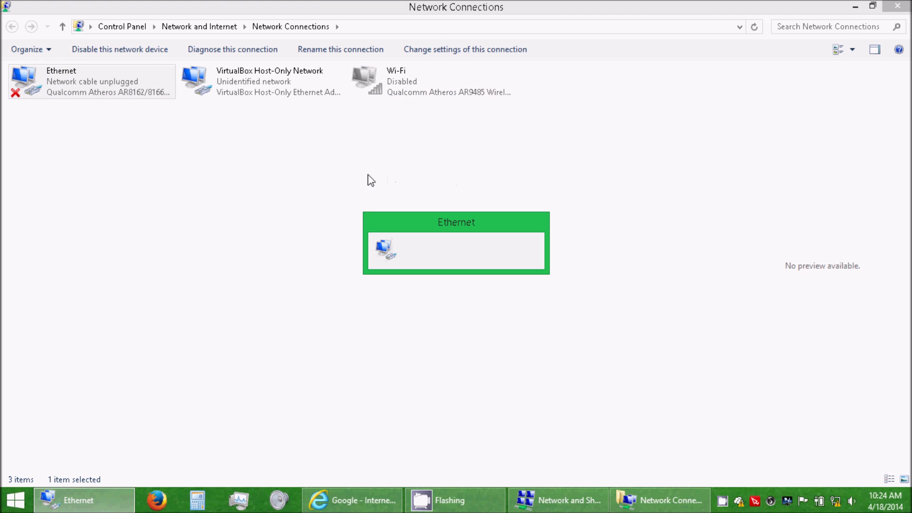
{"action": "left_click", "coordinate": [488, 247]}
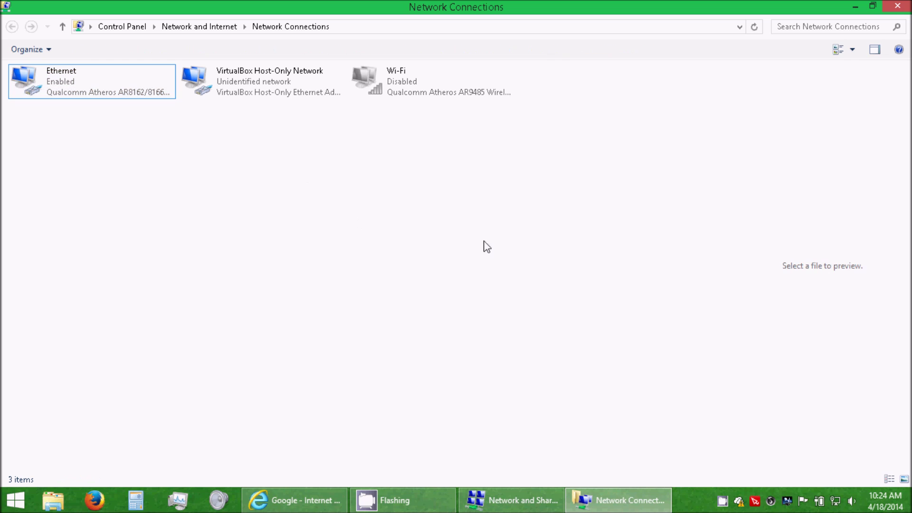
Cancel the stale login, reload 192.168.1.1 and log in with the router password.
{"action": "left_click", "coordinate": [304, 500]}
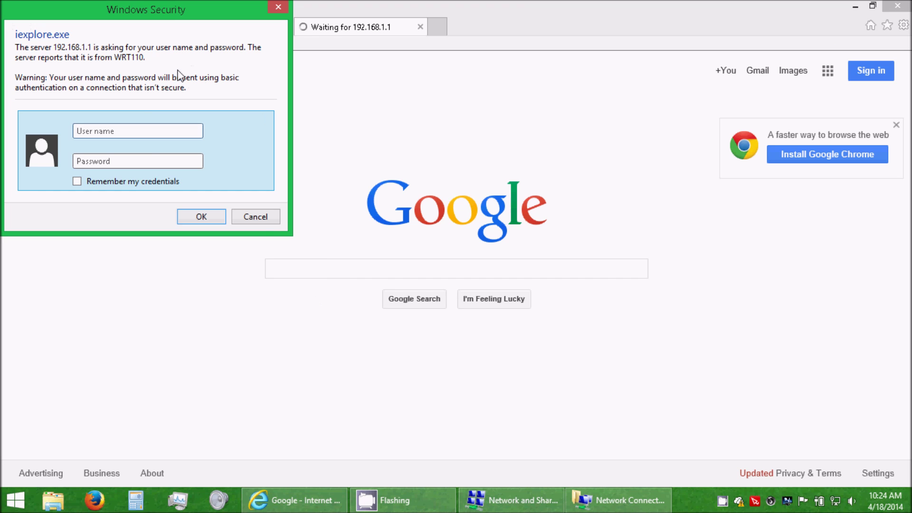
{"action": "left_click", "coordinate": [261, 217]}
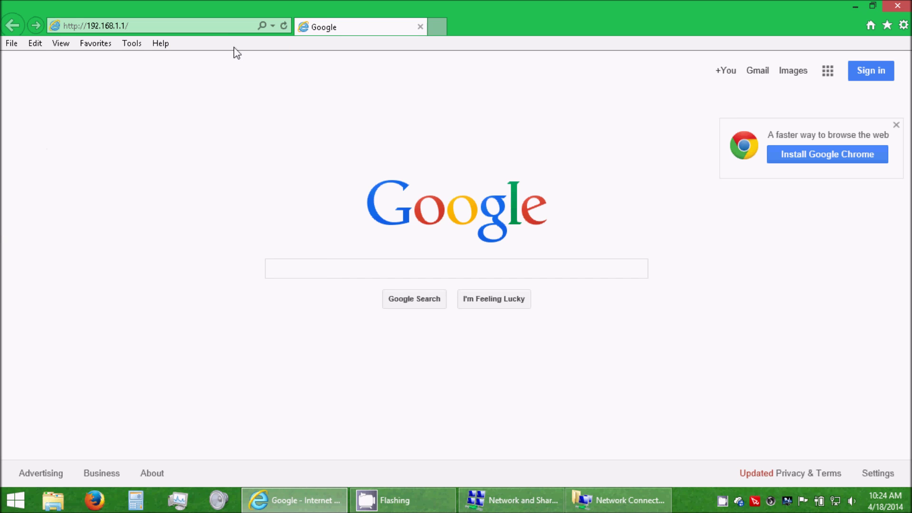
{"action": "left_click", "coordinate": [219, 27]}
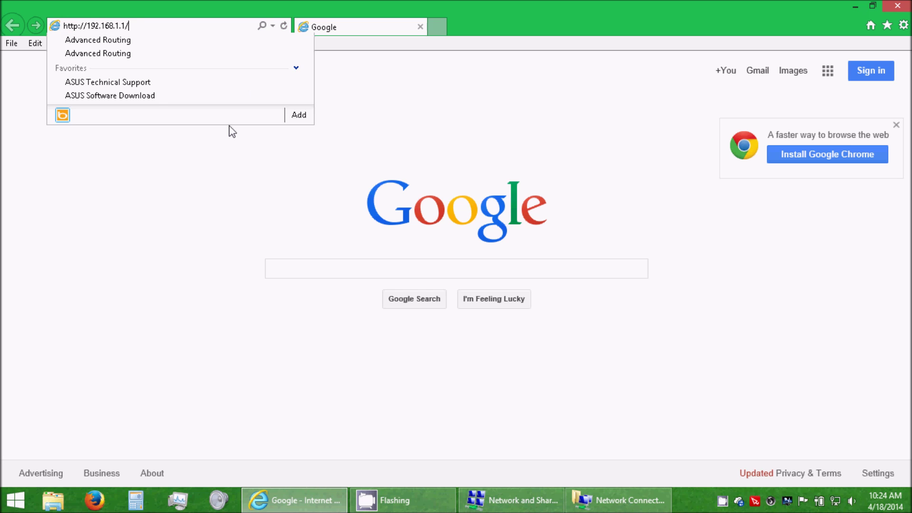
{"action": "key", "text": "Return"}
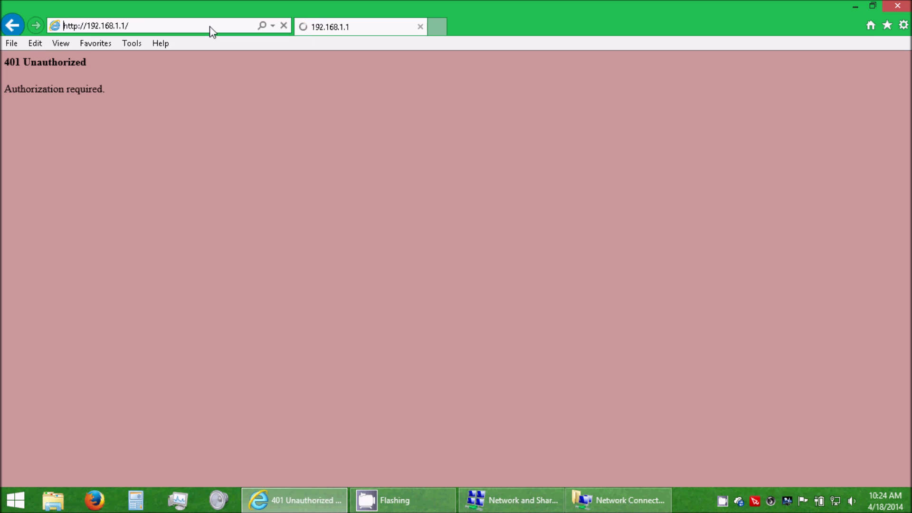
{"action": "key", "text": "Tab"}
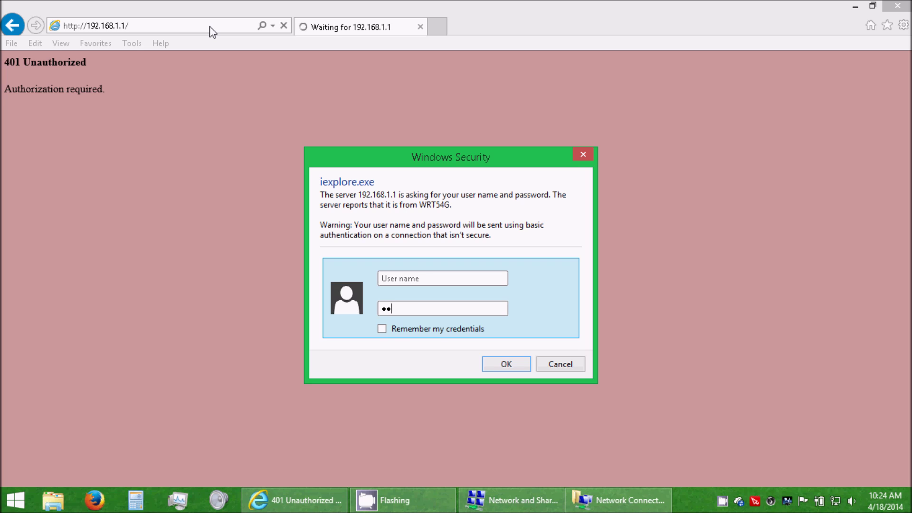
{"action": "key", "text": "Return"}
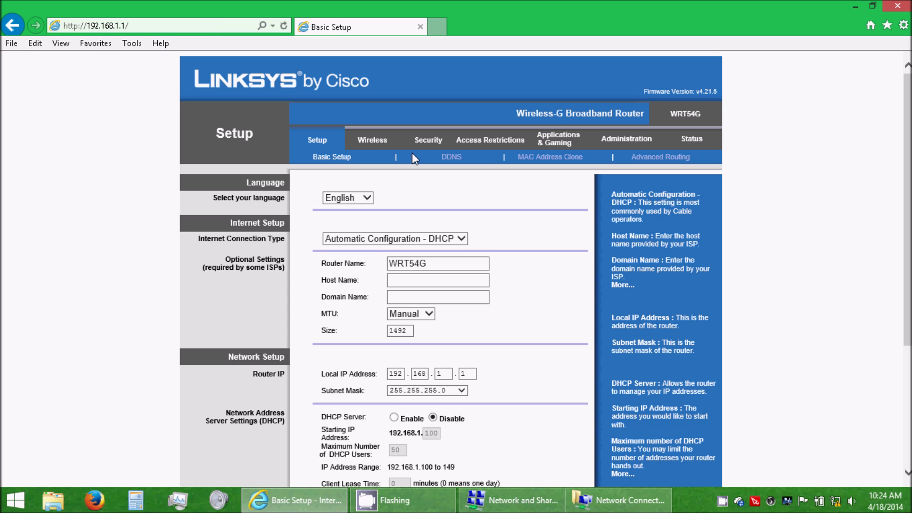
Review Basic Setup and open Basic Wireless Settings, still named Linksys 4.21.5 MSHOME.
{"action": "scroll", "coordinate": [468, 188], "scroll_direction": "down", "scroll_amount": 3}
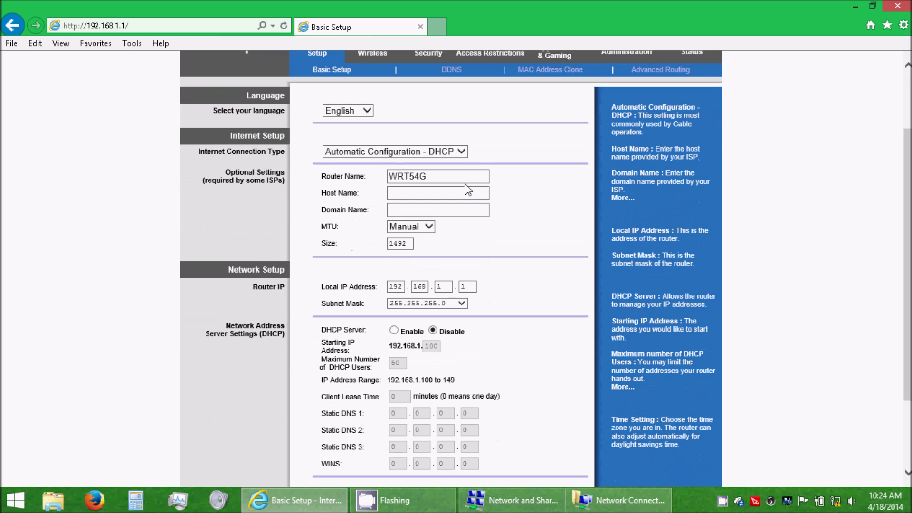
{"action": "scroll", "coordinate": [515, 195], "scroll_direction": "down", "scroll_amount": 3}
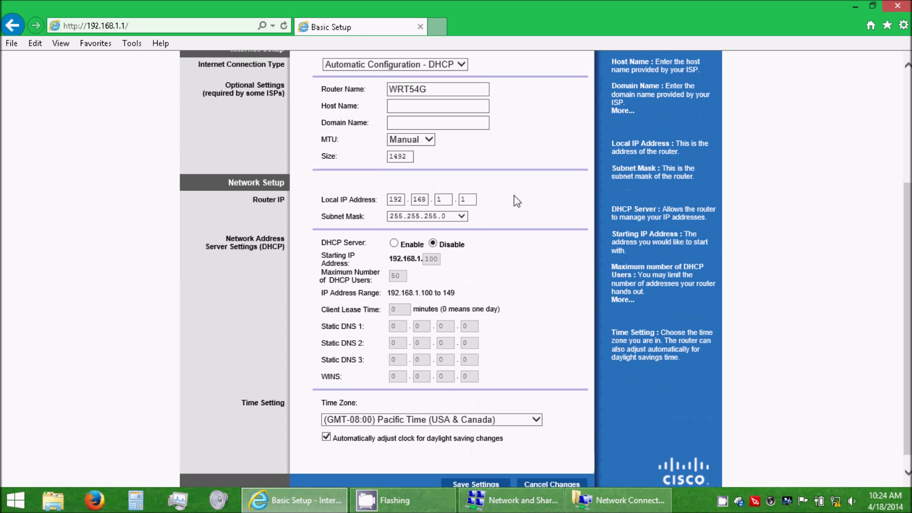
{"action": "scroll", "coordinate": [514, 195], "scroll_direction": "up", "scroll_amount": 6}
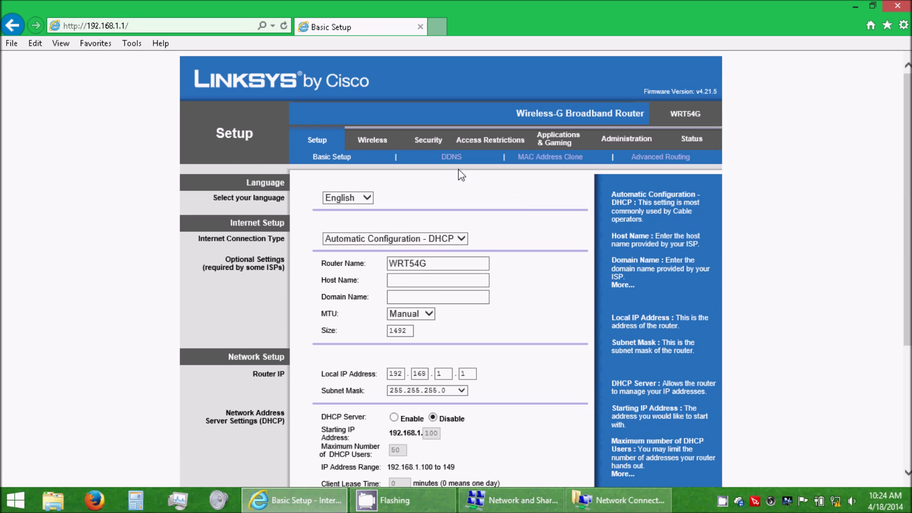
{"action": "left_click", "coordinate": [375, 139]}
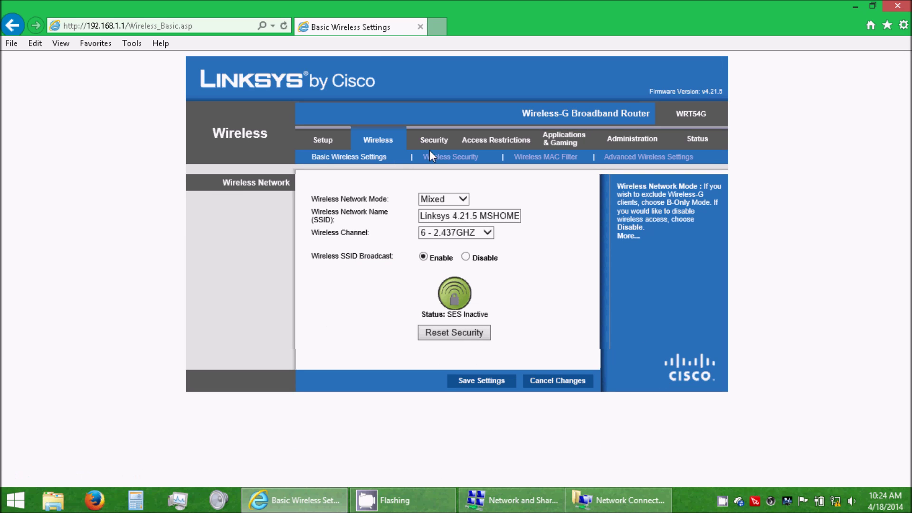
Check the firewall settings, then the Router status showing IP 0.0.0.0 and MTU 1492.
{"action": "left_click", "coordinate": [431, 144]}
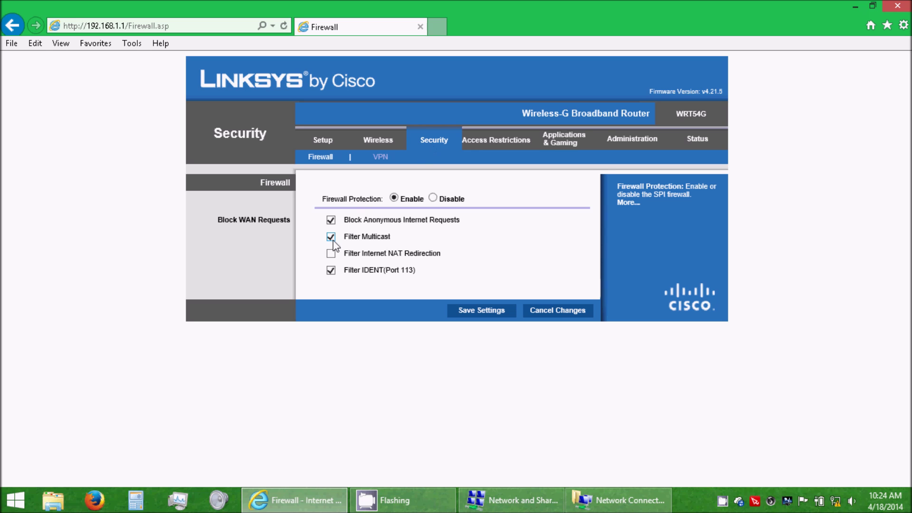
{"action": "left_click", "coordinate": [697, 138]}
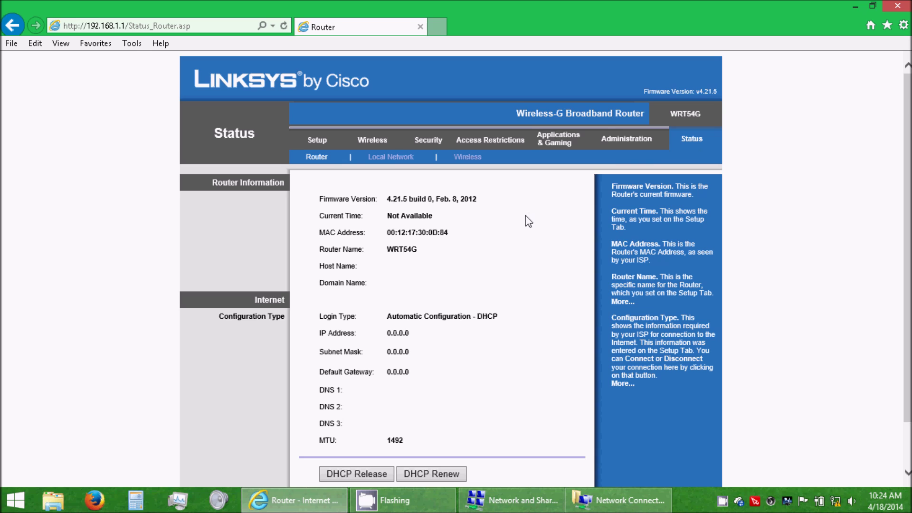
{"action": "scroll", "coordinate": [526, 218], "scroll_direction": "down", "scroll_amount": 2}
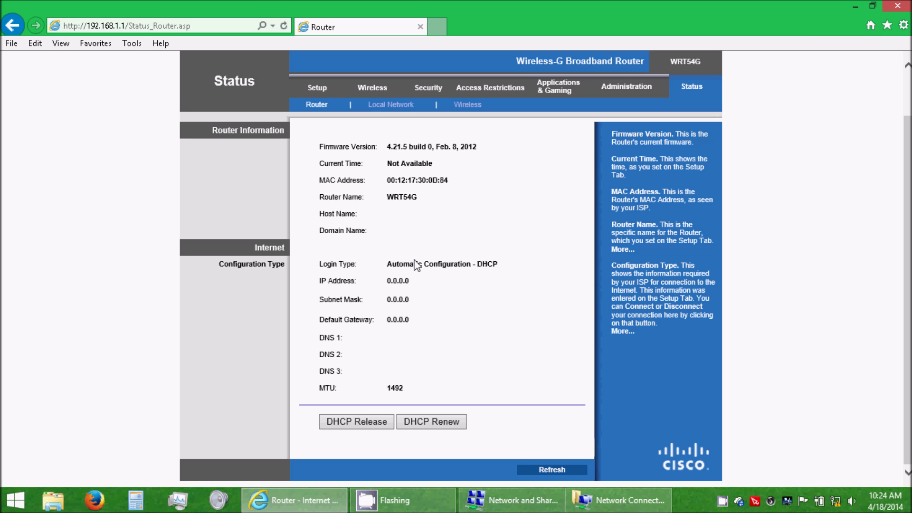
{"action": "scroll", "coordinate": [520, 225], "scroll_direction": "up", "scroll_amount": 1}
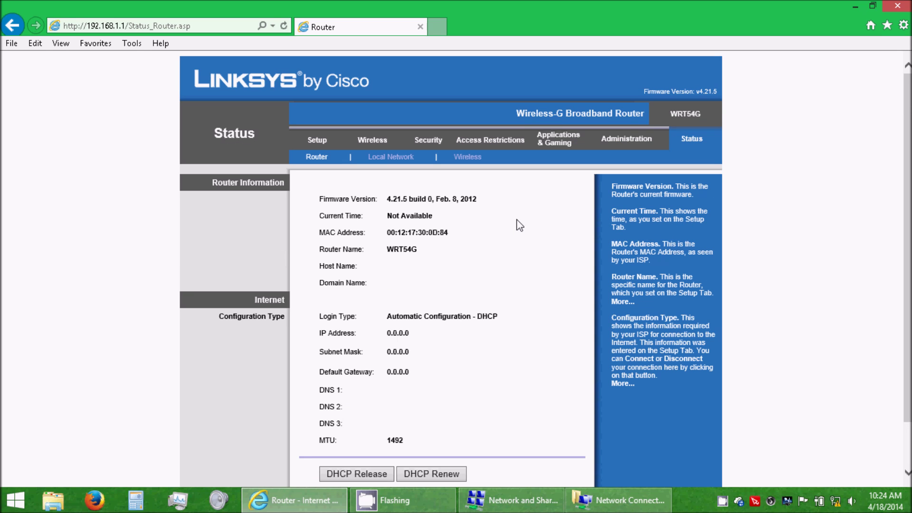
Close the router admin browser and disable the Ethernet connection.
{"action": "left_click", "coordinate": [898, 5]}
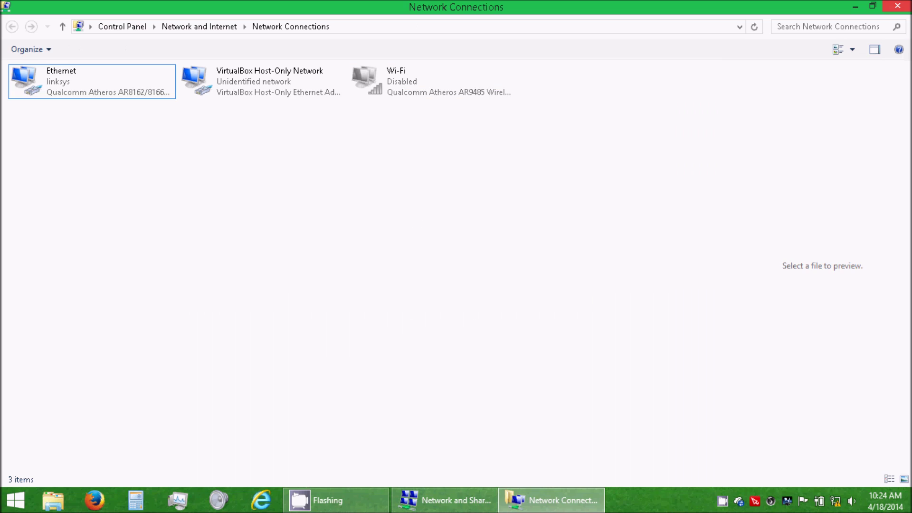
{"action": "left_click", "coordinate": [57, 85]}
{"action": "right_click", "coordinate": [58, 80]}
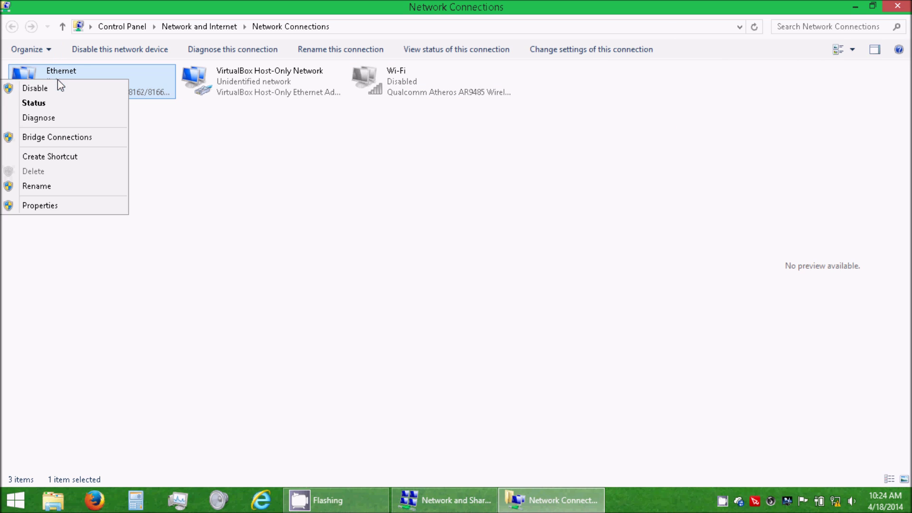
{"action": "left_click", "coordinate": [56, 89]}
Re-enable Wi-Fi so it joins Linksys 4.21.5 MSHOME, then close Network Connections.
{"action": "left_click", "coordinate": [417, 81]}
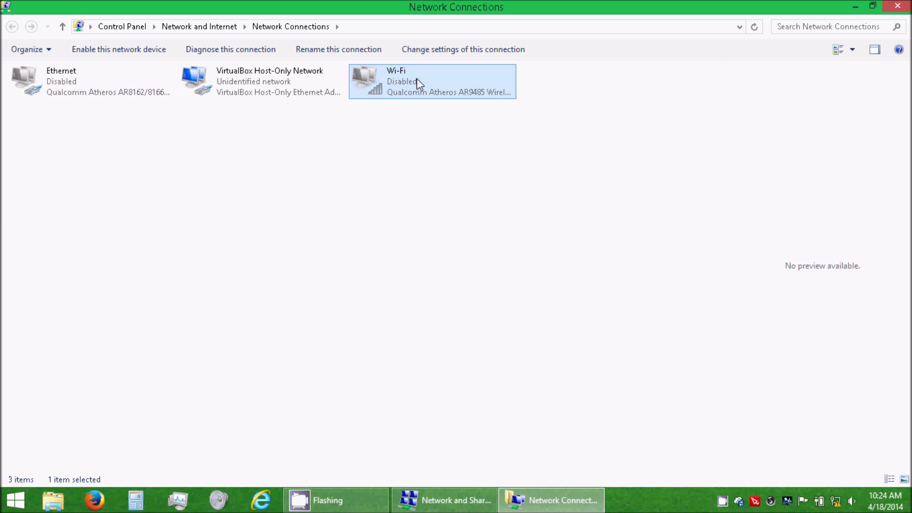
{"action": "right_click", "coordinate": [417, 79]}
{"action": "left_click", "coordinate": [407, 90]}
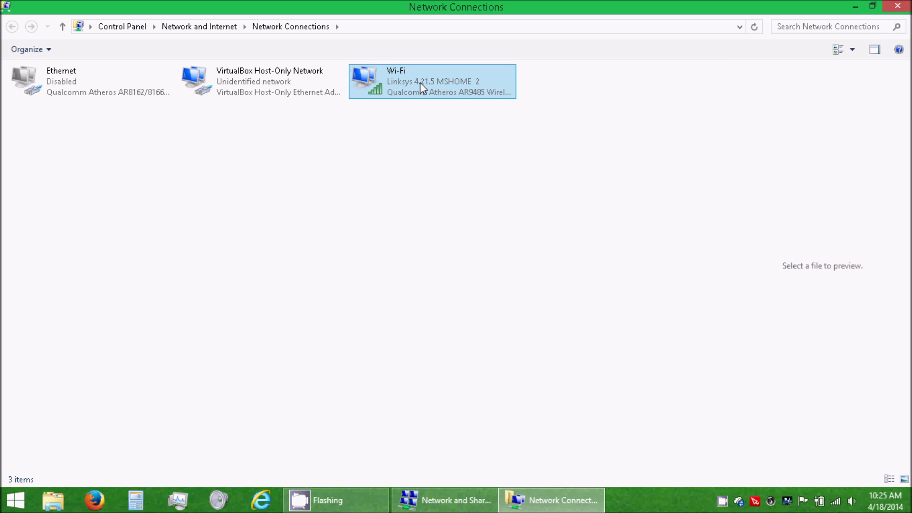
{"action": "key", "text": "alt+F4"}
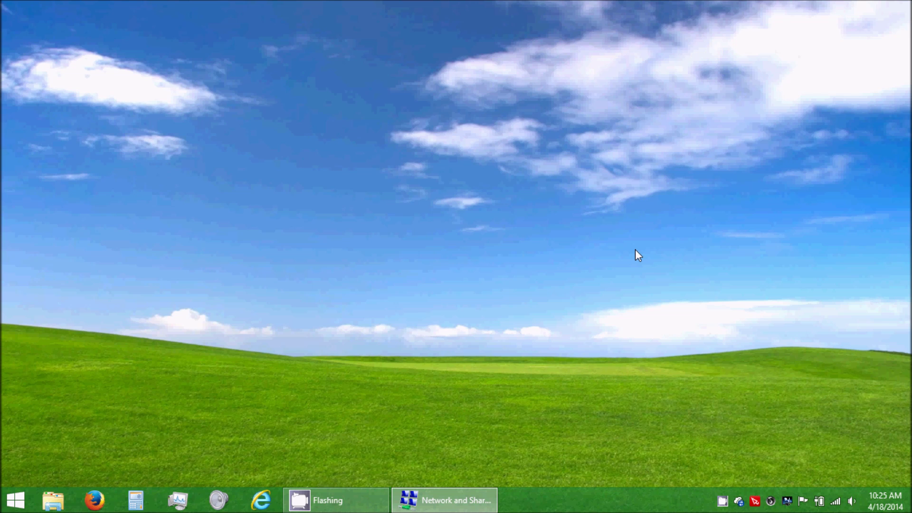